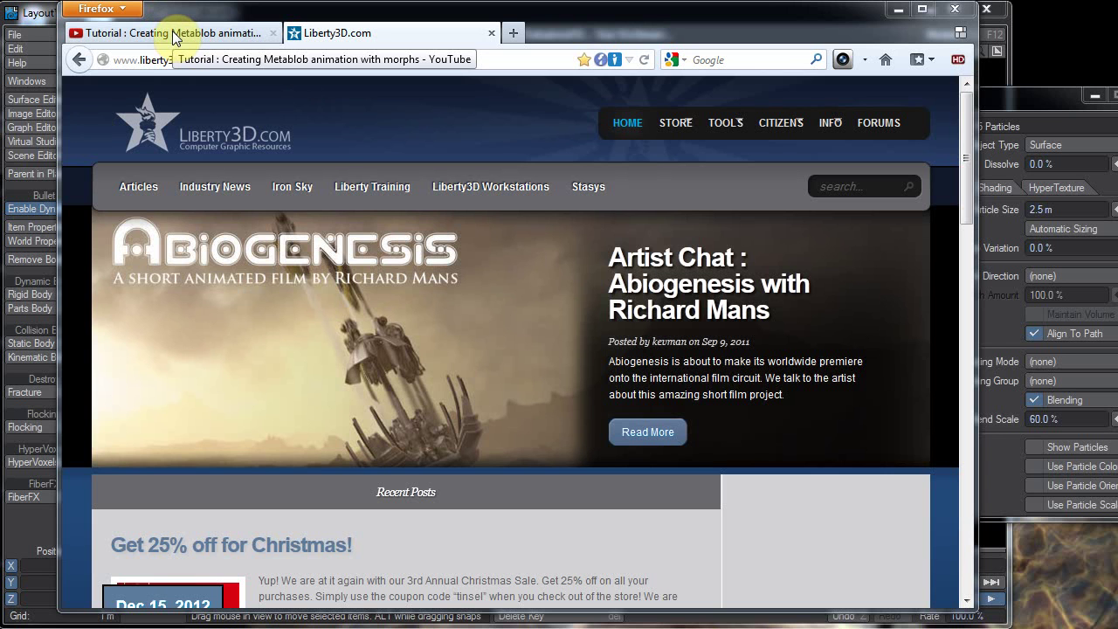
# - Look over the YouTube tutorial on creating metablob animation with morphs and return to LightWave Layout
pyautogui.click(174, 35)
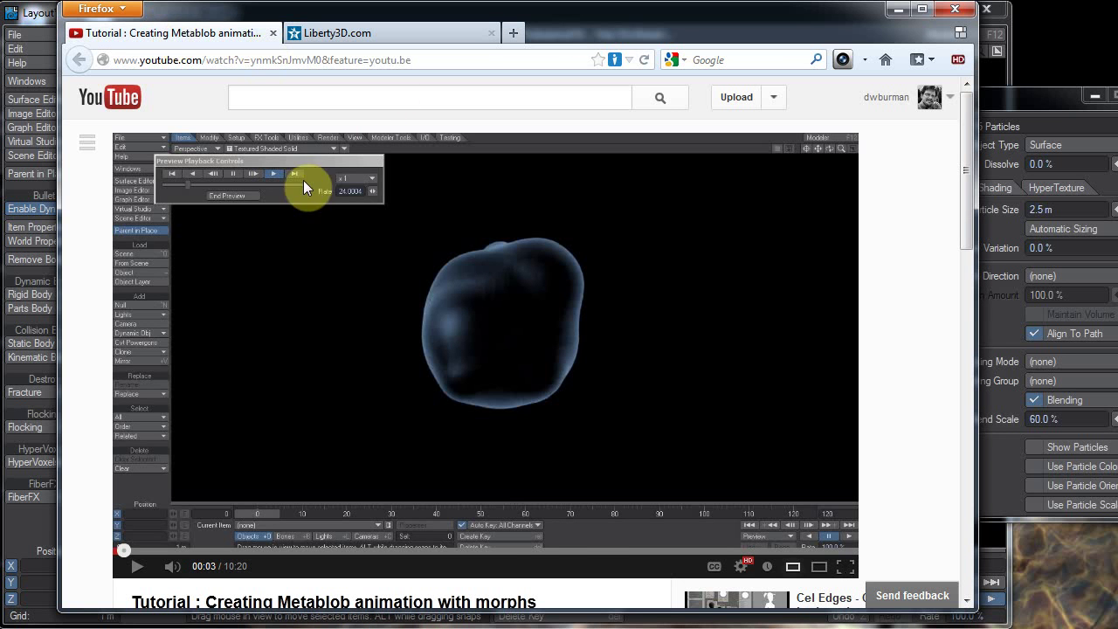
pyautogui.scroll(-2, 564, 524)
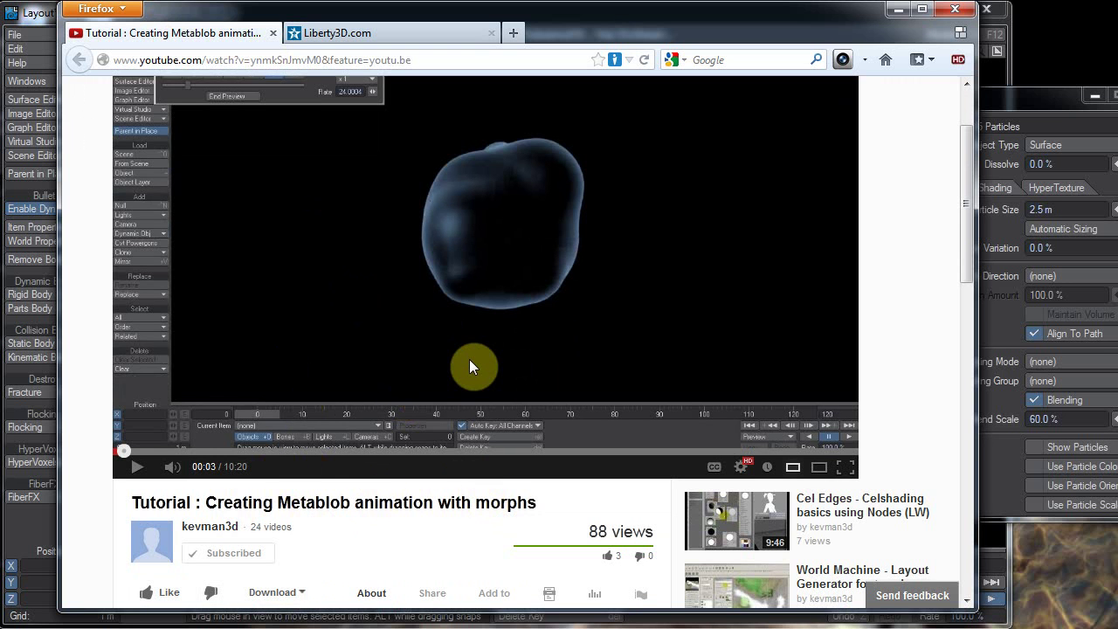
pyautogui.scroll(2, 469, 360)
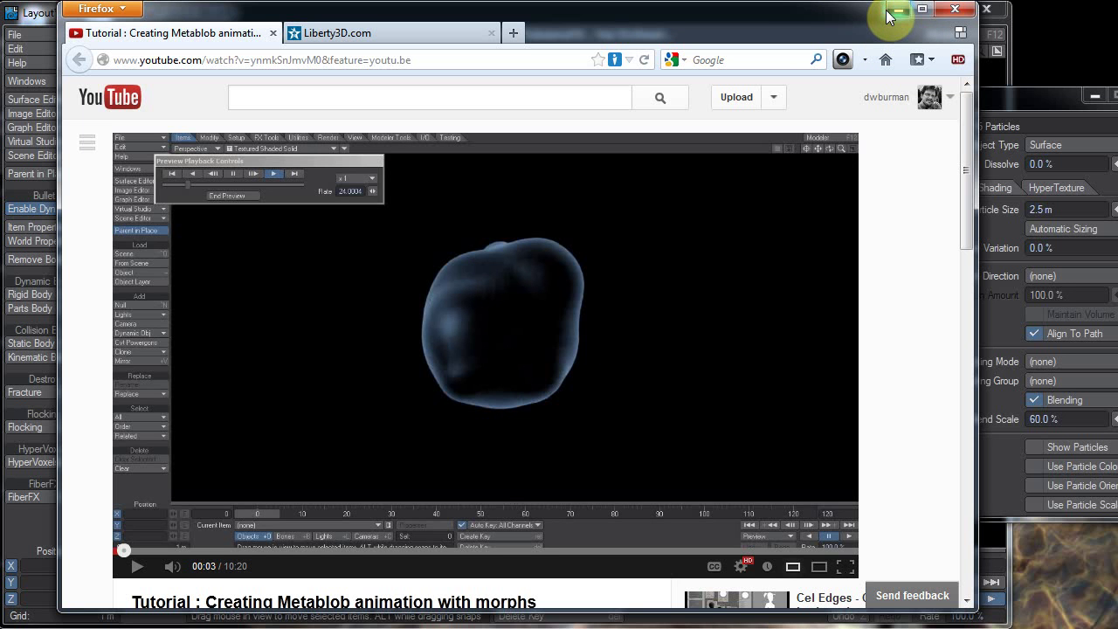
pyautogui.click(888, 16)
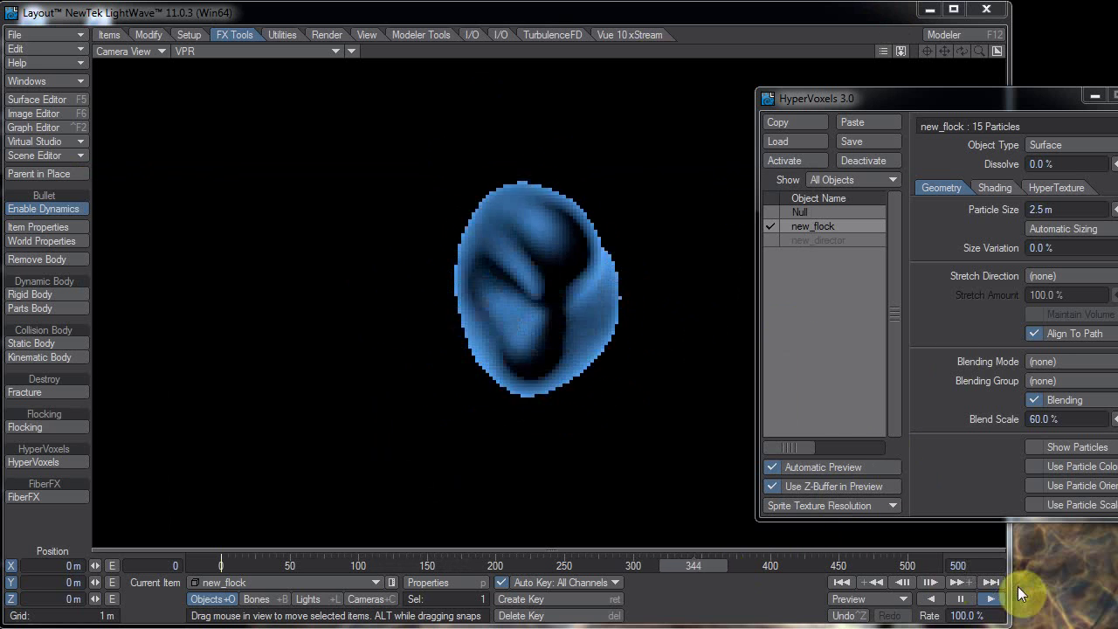
# - Pause the playback and scrub back through the timeline to examine the blob animation at earlier frames
pyautogui.click(961, 598)
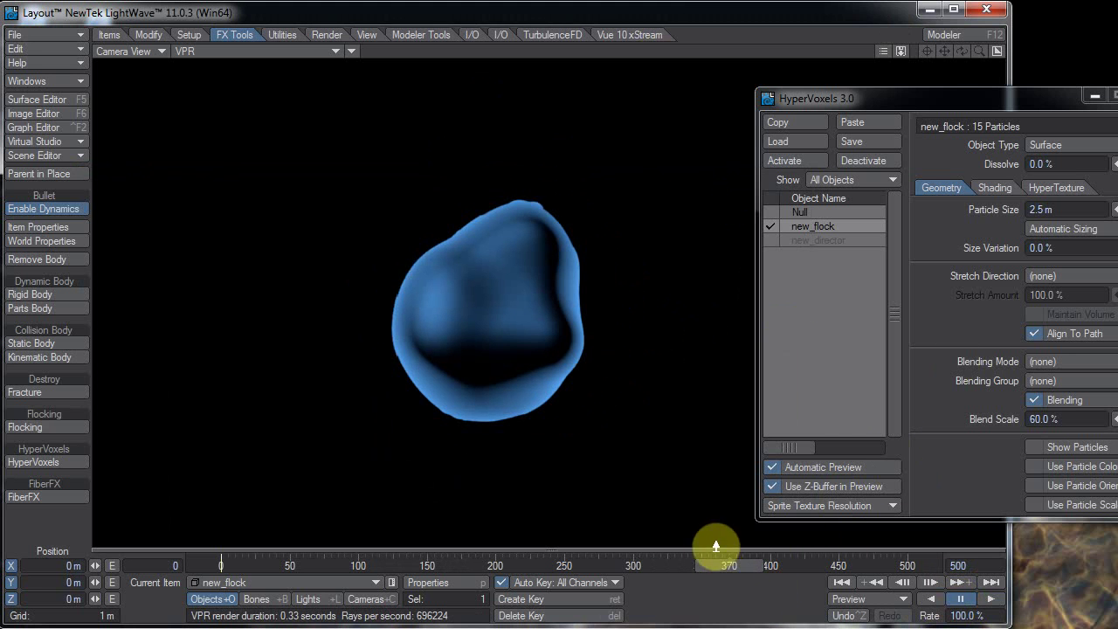
pyautogui.moveTo(705, 563); pyautogui.dragTo(512, 312)
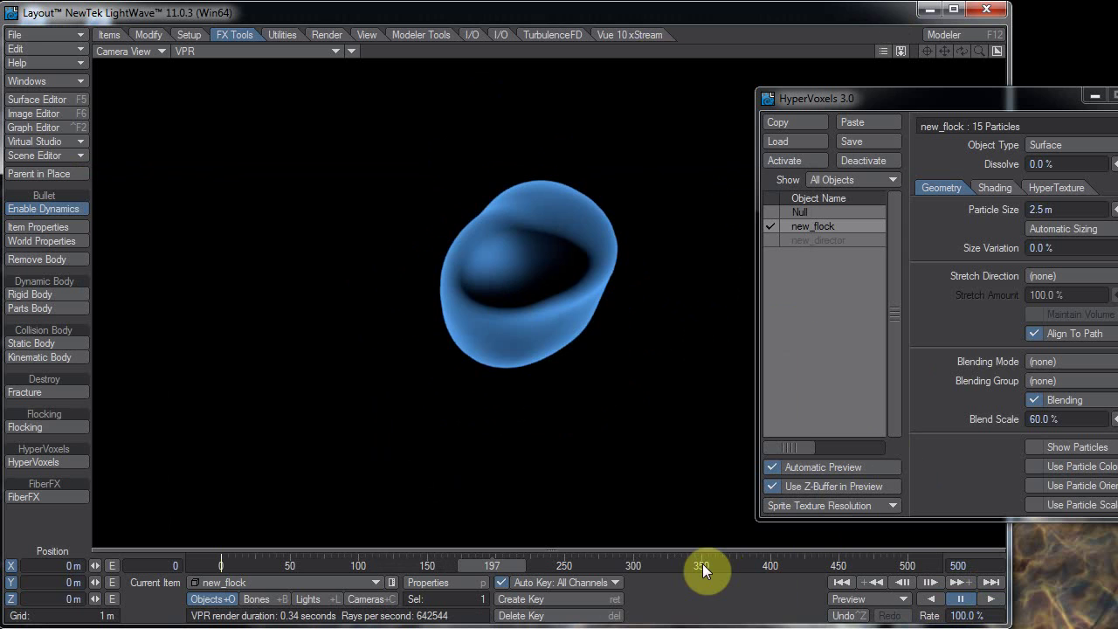
pyautogui.moveTo(488, 560); pyautogui.dragTo(403, 332)
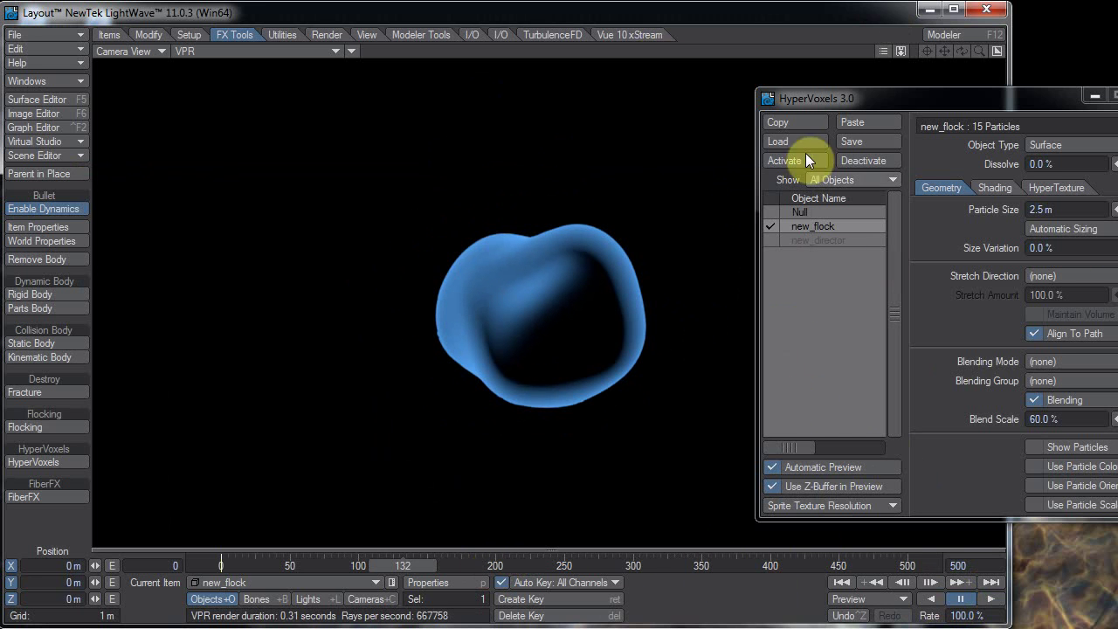
# - Copy the HyperVoxels settings of new_flock and close the HyperVoxels window without creating a motion key
pyautogui.click(802, 122)
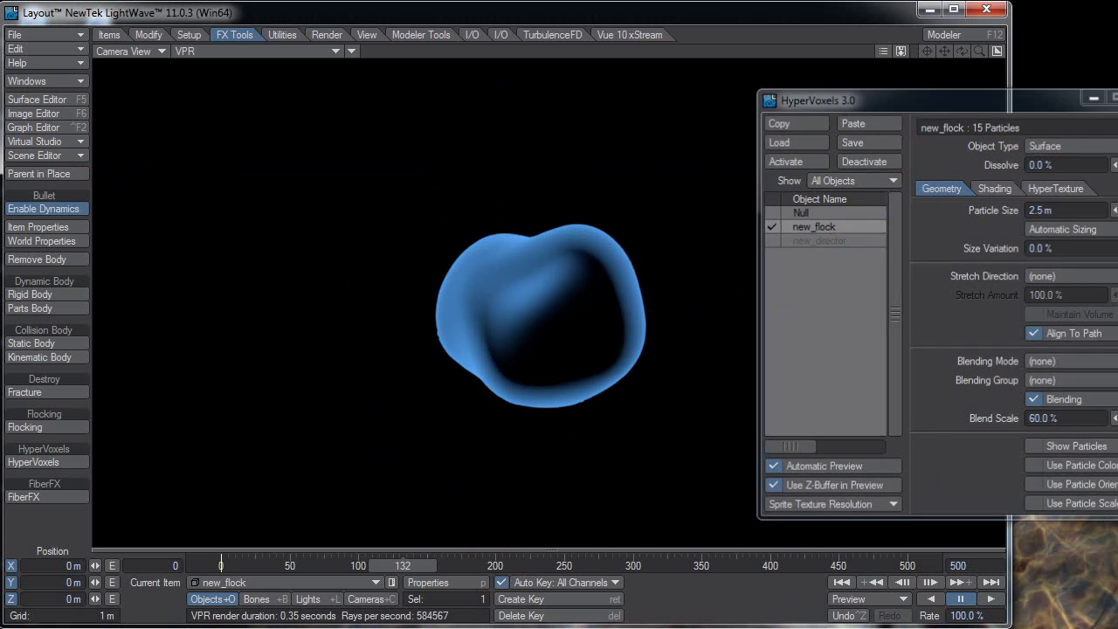
pyautogui.click(1117, 100)
pyautogui.press('Return')
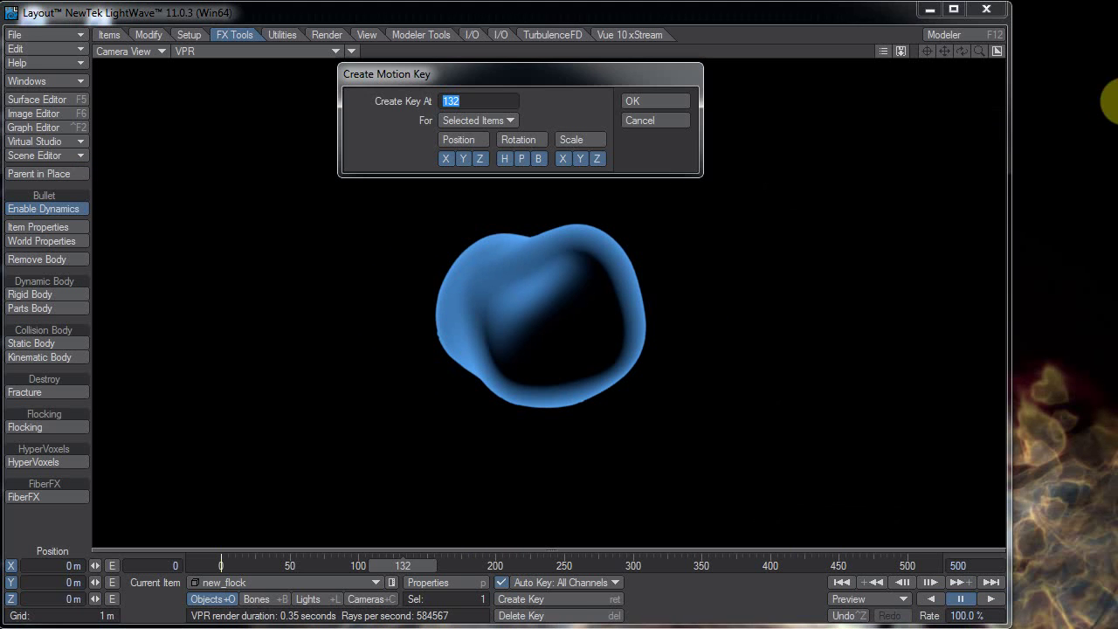
pyautogui.click(642, 122)
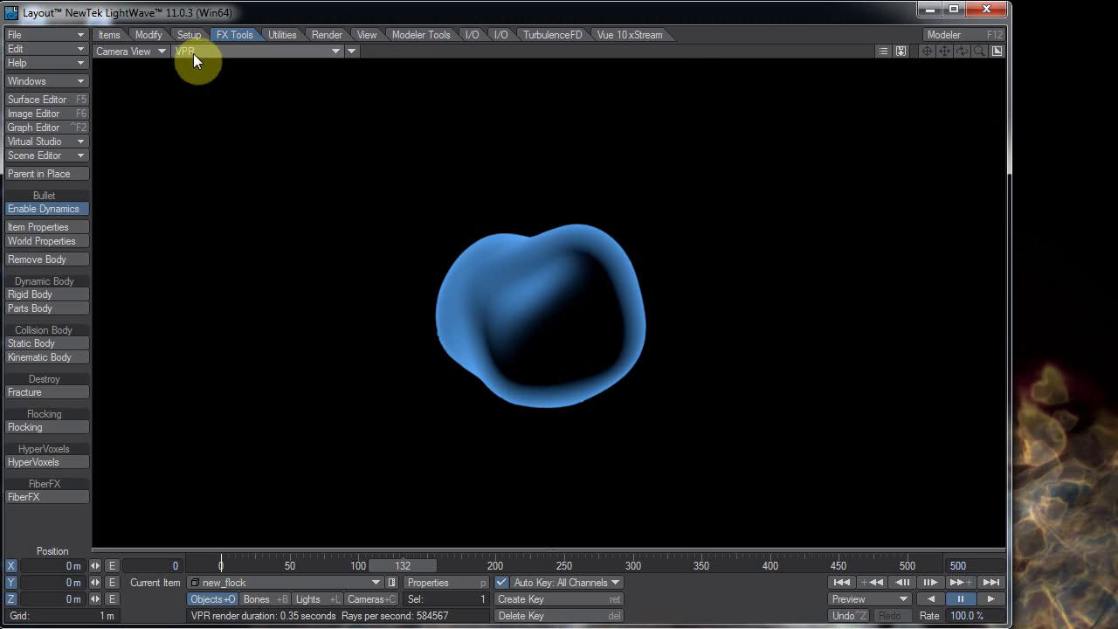
# - Set the viewport shading to Shaded Solid and clear the Null, new_flock and new_director objects from the scene
pyautogui.click(193, 52)
pyautogui.click(194, 79)
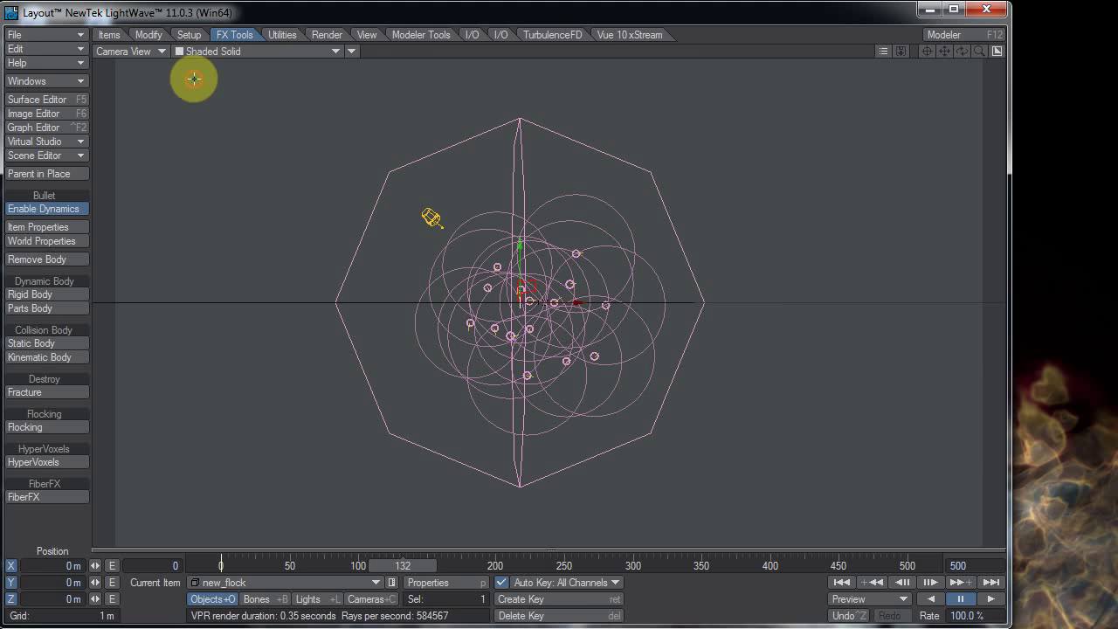
pyautogui.click(211, 578)
pyautogui.click(234, 565)
pyautogui.press('Delete')
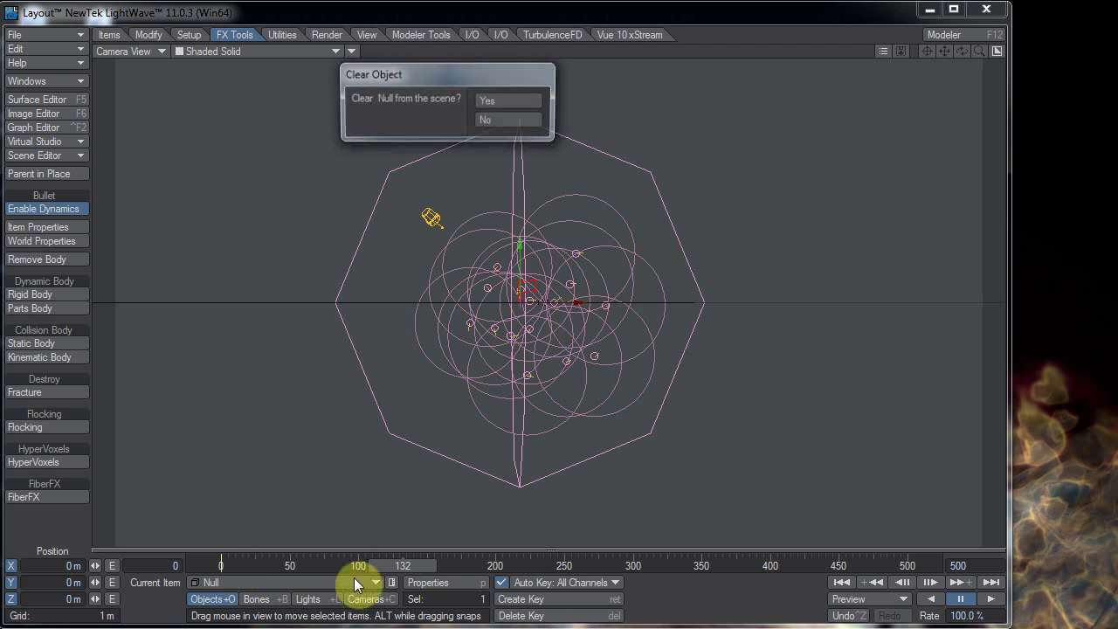
pyautogui.click(496, 106)
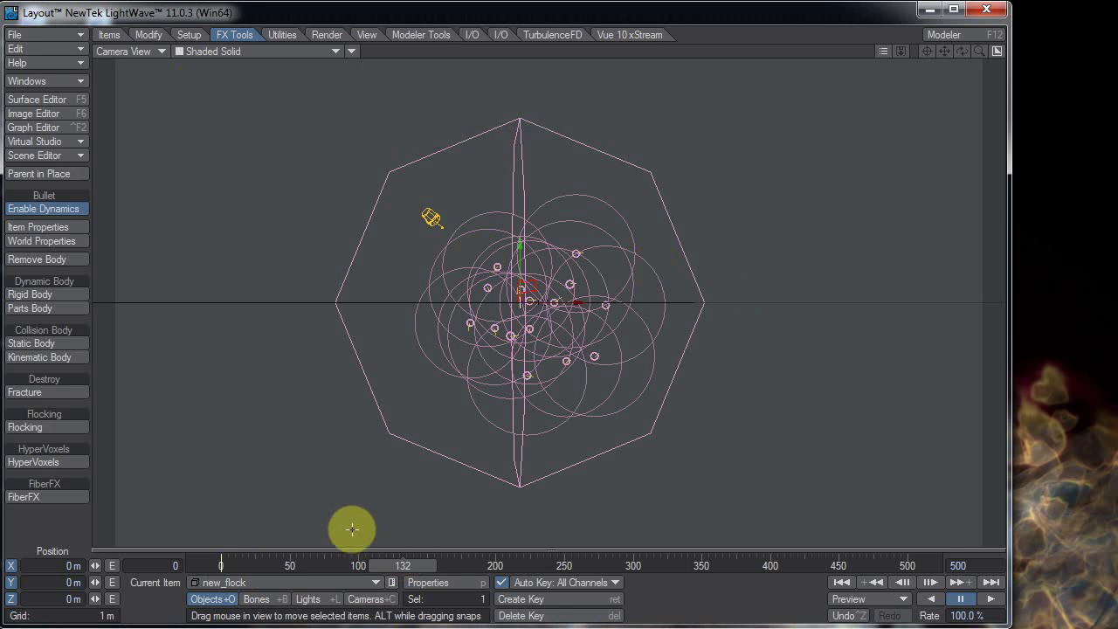
pyautogui.press('Delete')
pyautogui.click(536, 102)
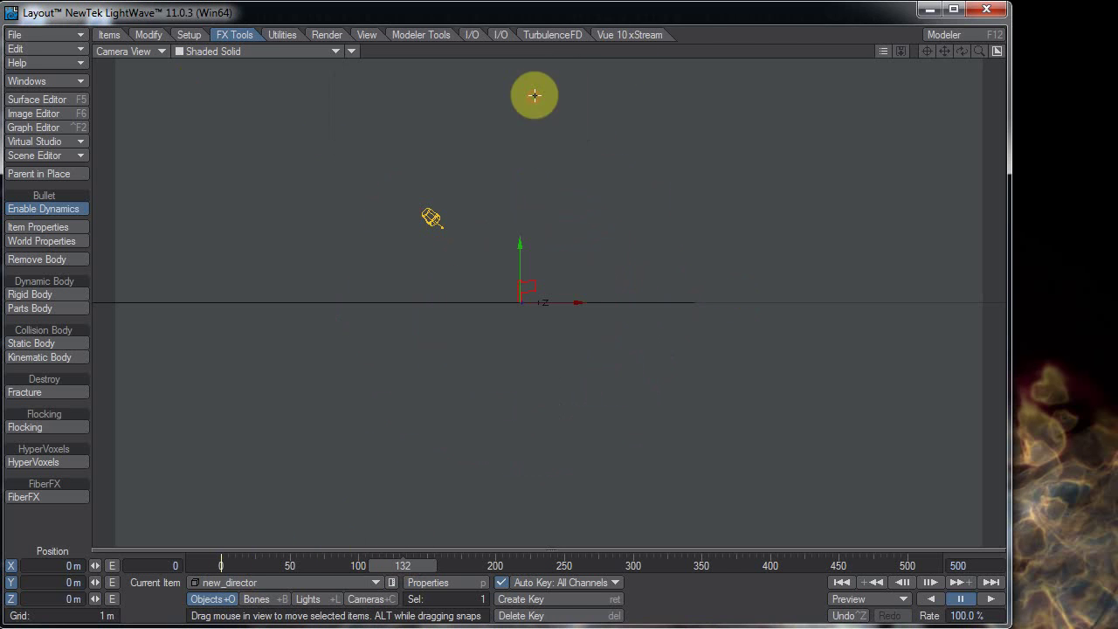
pyautogui.press('Delete')
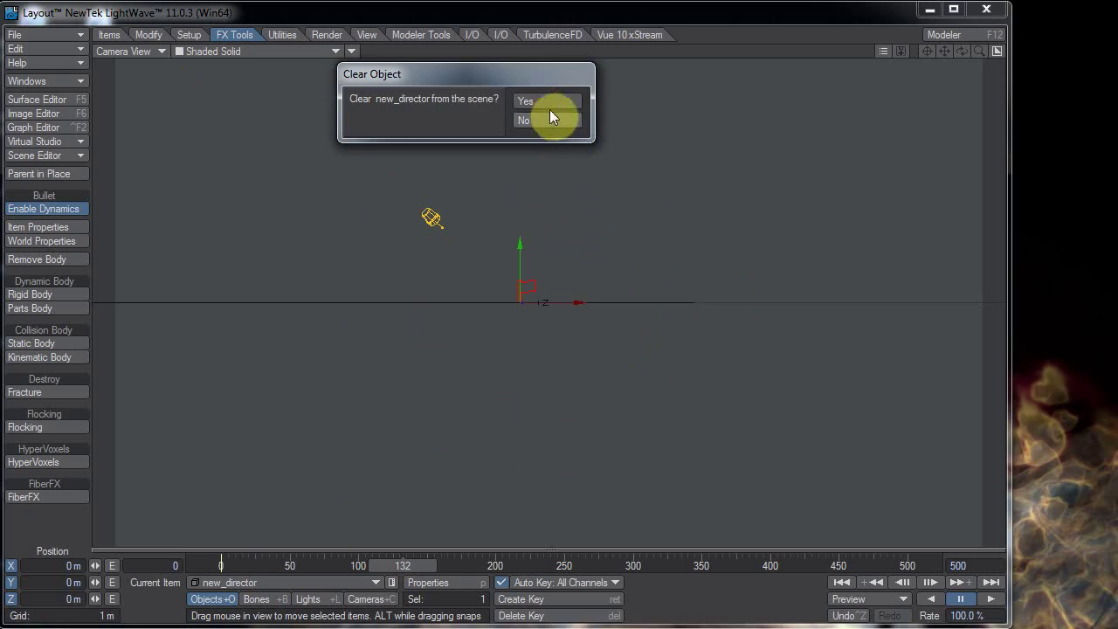
pyautogui.click(546, 102)
# - Switch the viewport from the camera view to Perspective and orient it over the empty ground grid
pyautogui.click(119, 53)
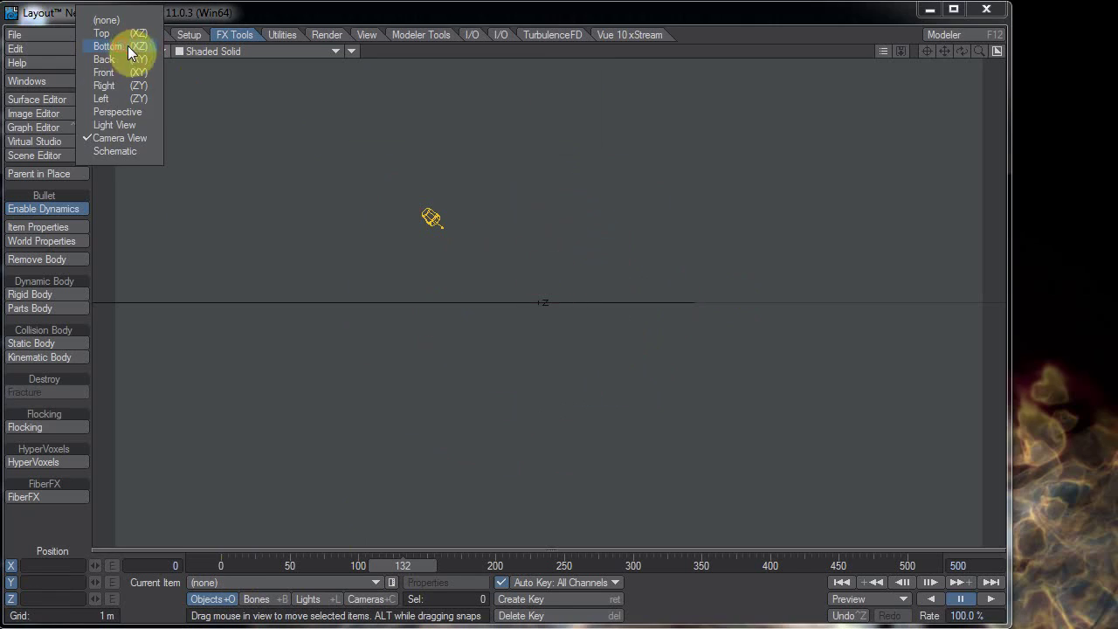
pyautogui.click(138, 110)
pyautogui.keyDown('alt'); pyautogui.moveTo(503, 315); pyautogui.dragTo(537, 312); pyautogui.keyUp('alt')
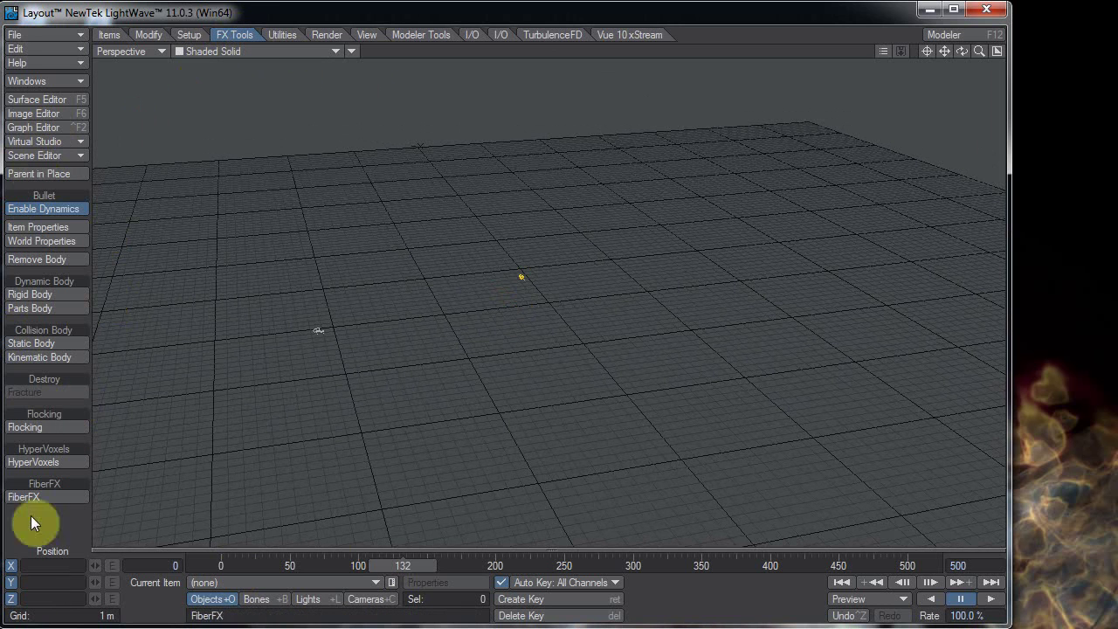
# - Open the Flock Master and add a flock generator and a goal director to the scene
pyautogui.click(54, 427)
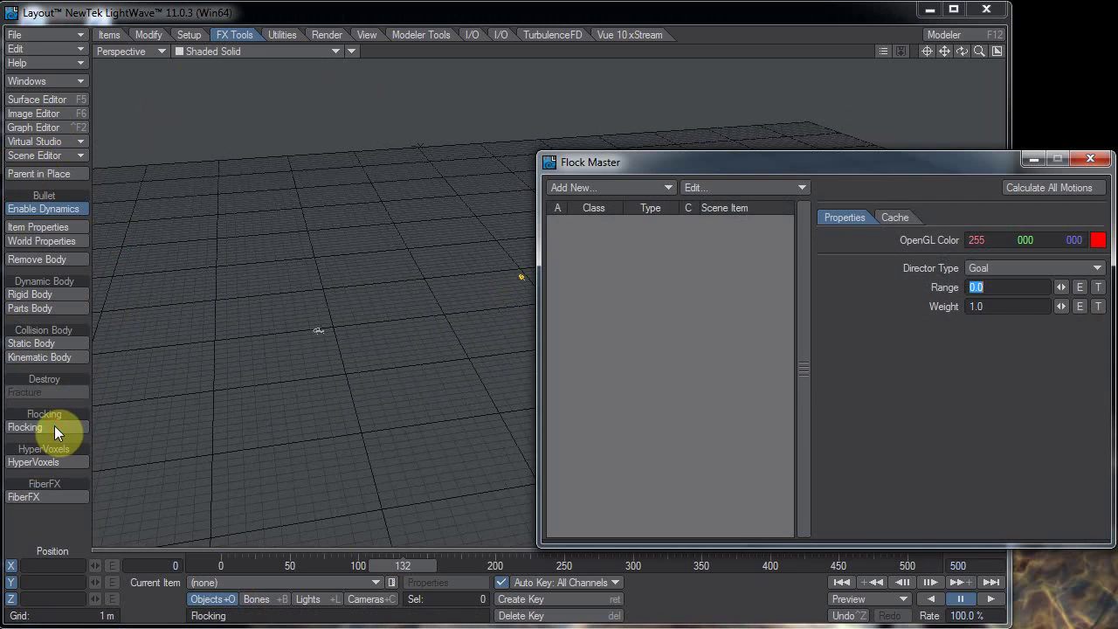
pyautogui.click(665, 190)
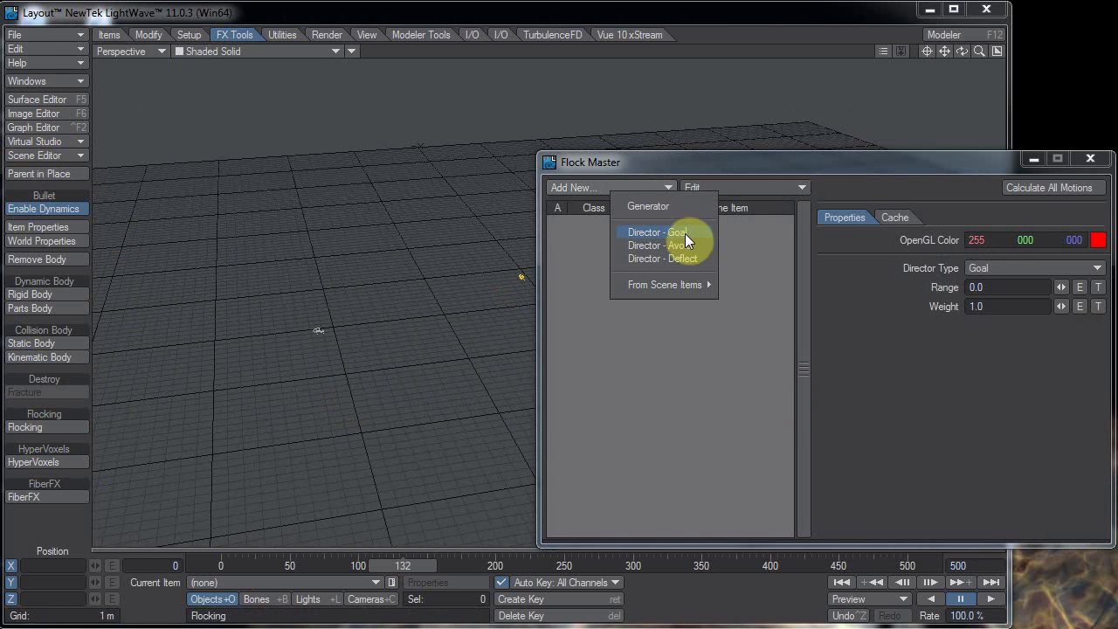
pyautogui.click(684, 210)
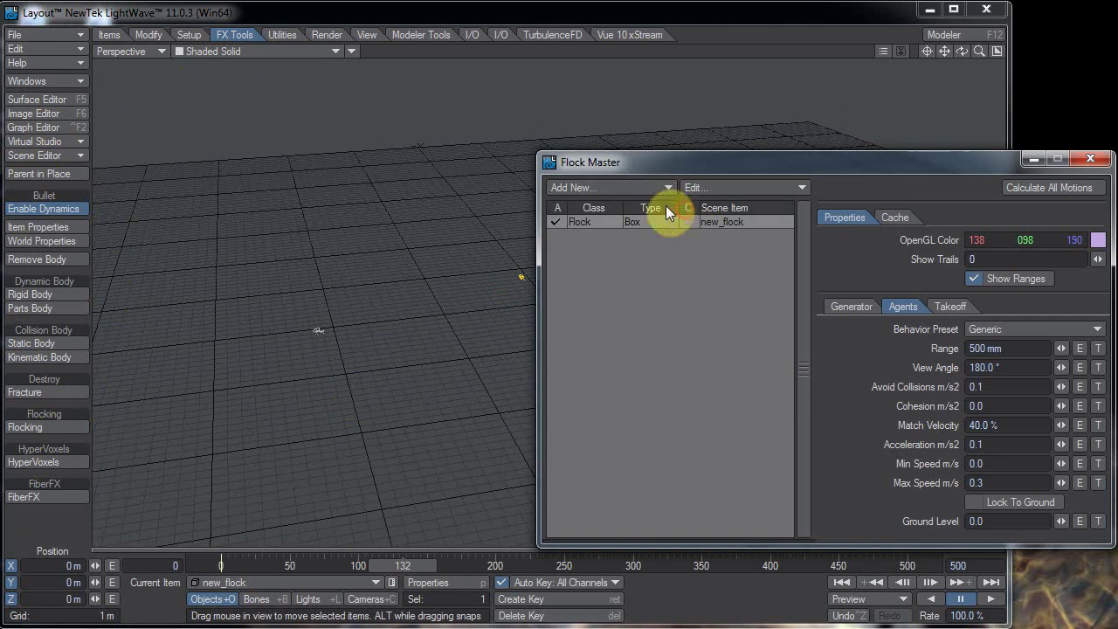
pyautogui.click(608, 190)
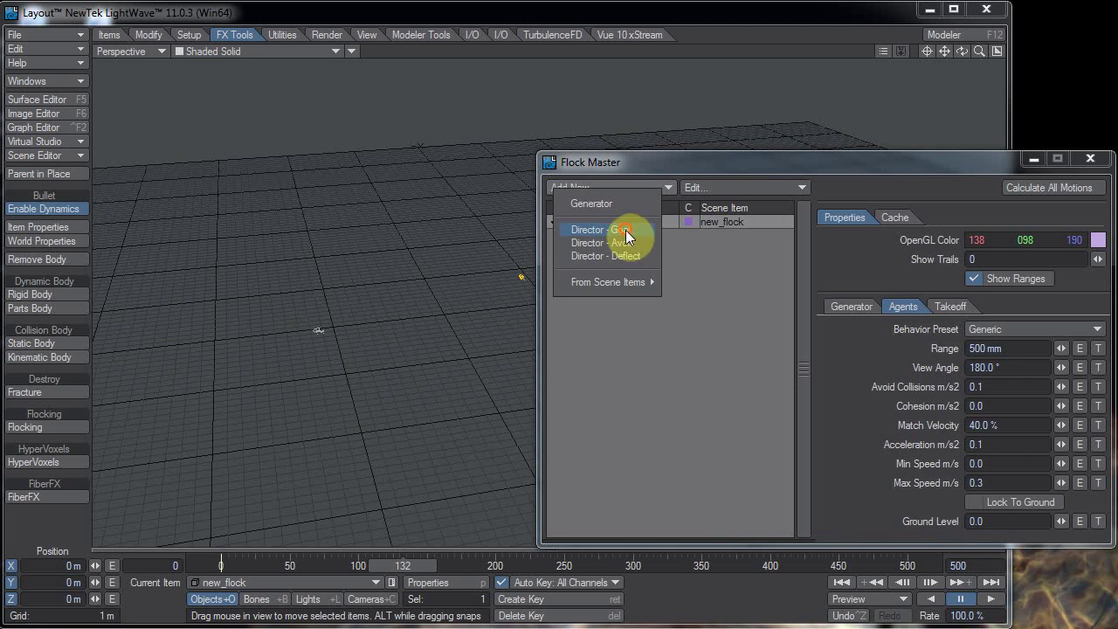
pyautogui.click(626, 229)
# - Set the flock's generator shape to Sphere with a count of 15
pyautogui.click(581, 223)
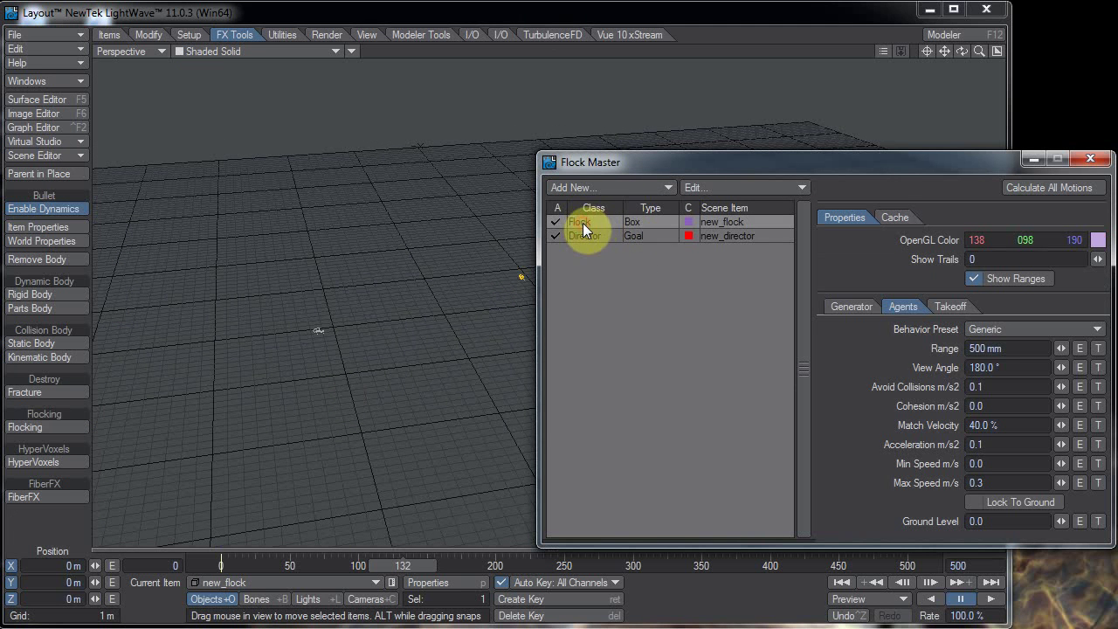
pyautogui.click(845, 308)
pyautogui.click(1000, 330)
pyautogui.click(1001, 344)
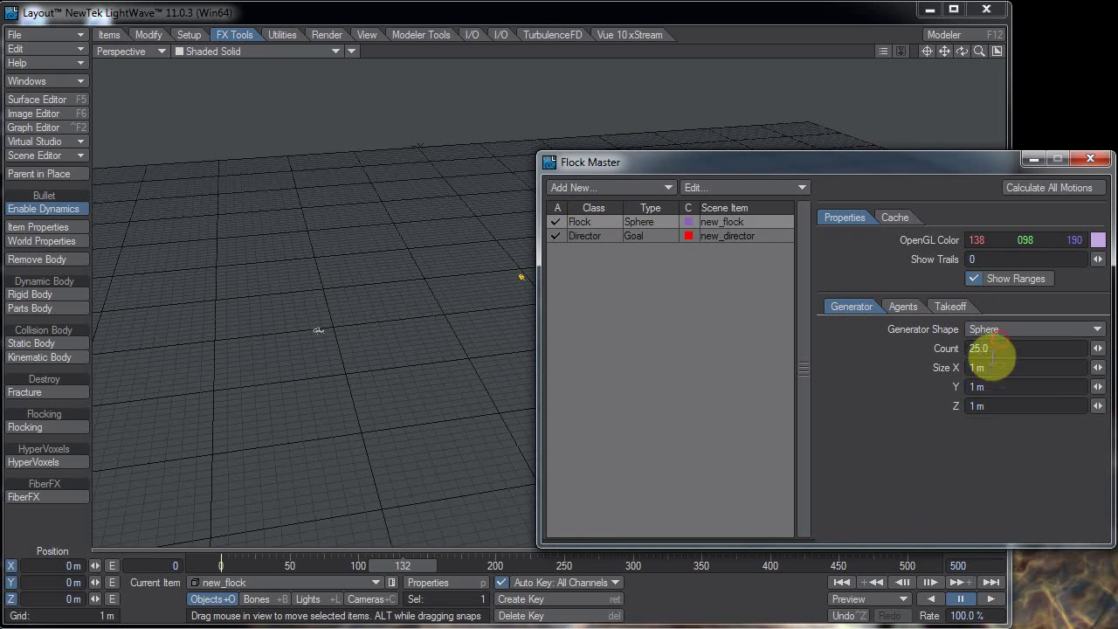
pyautogui.click(988, 348)
pyautogui.write('15')
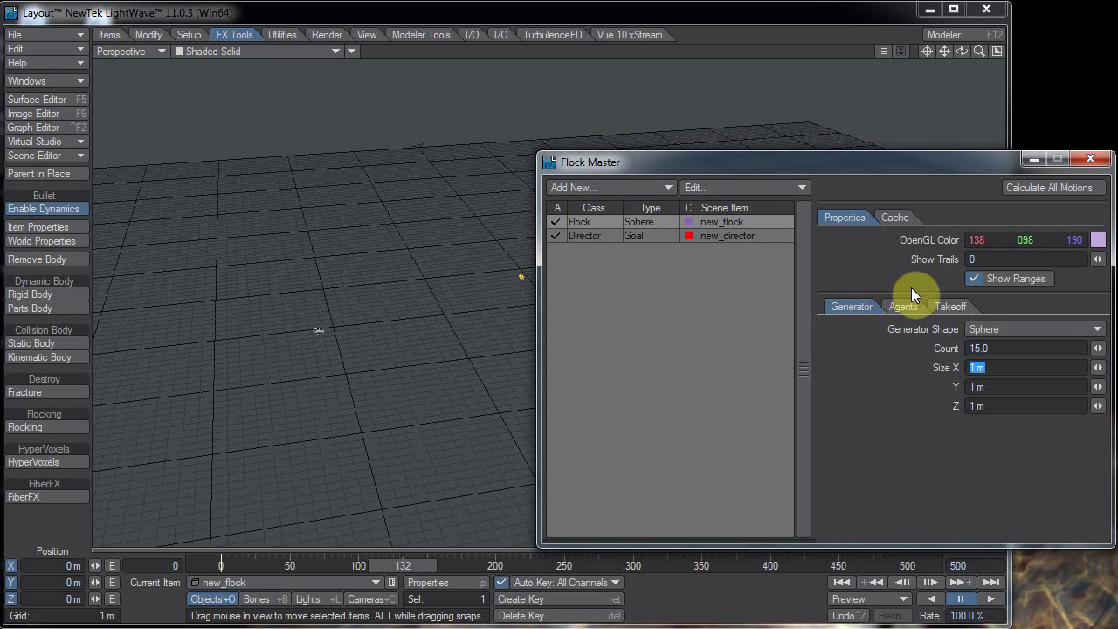
# - Set the flock generator's size to 5 m in X, Y and Z
pyautogui.write('5')
pyautogui.press('Tab')
pyautogui.write('5')
pyautogui.press('Tab')
pyautogui.write('5')
pyautogui.press('Tab')
# - Calculate all flock motions and return the timeline to frame 0 to show the agents in the sphere
pyautogui.click(372, 19)
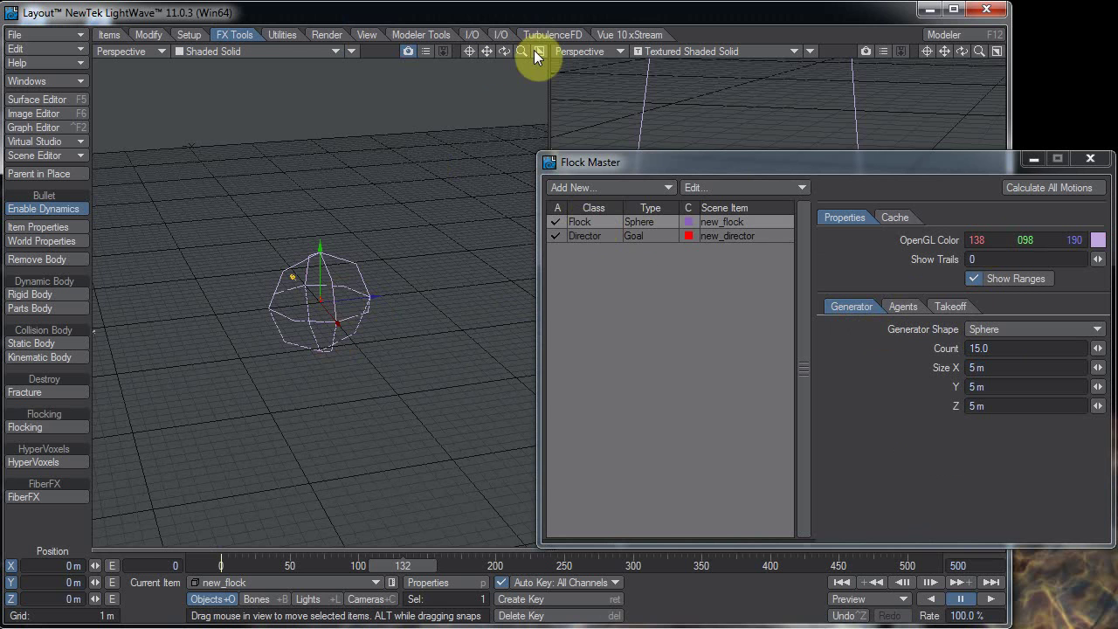
pyautogui.moveTo(522, 50); pyautogui.dragTo(323, 136)
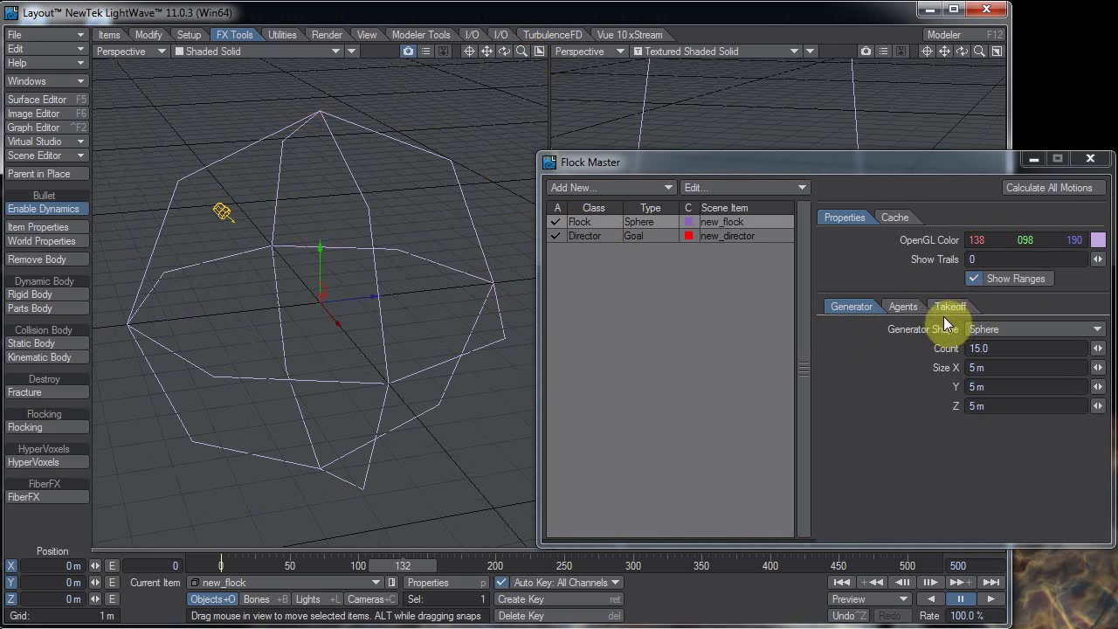
pyautogui.click(1048, 187)
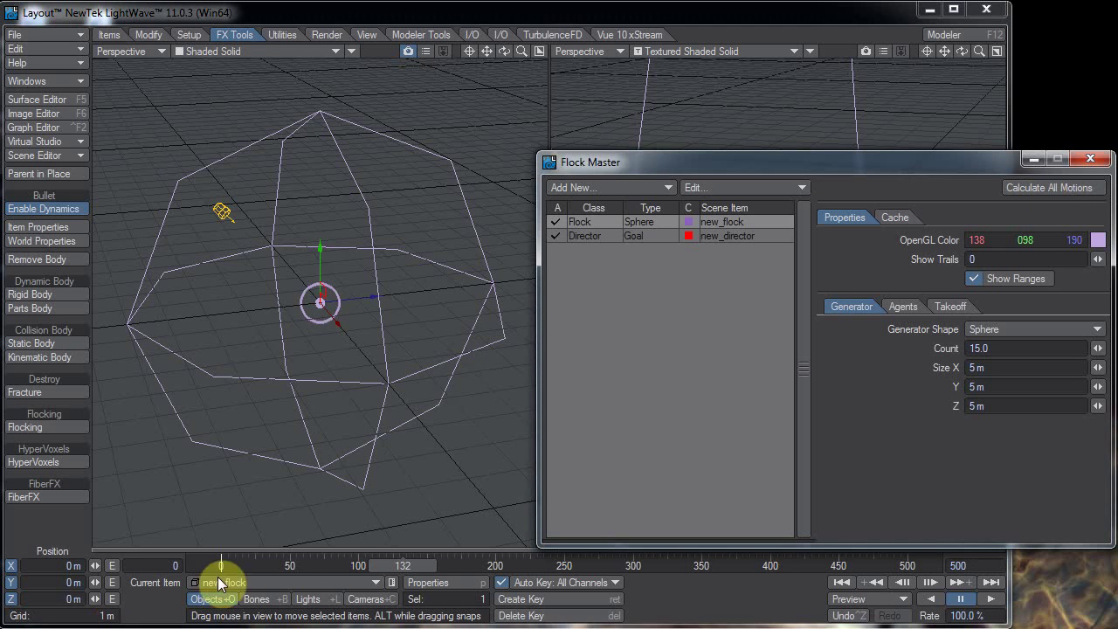
pyautogui.click(408, 569)
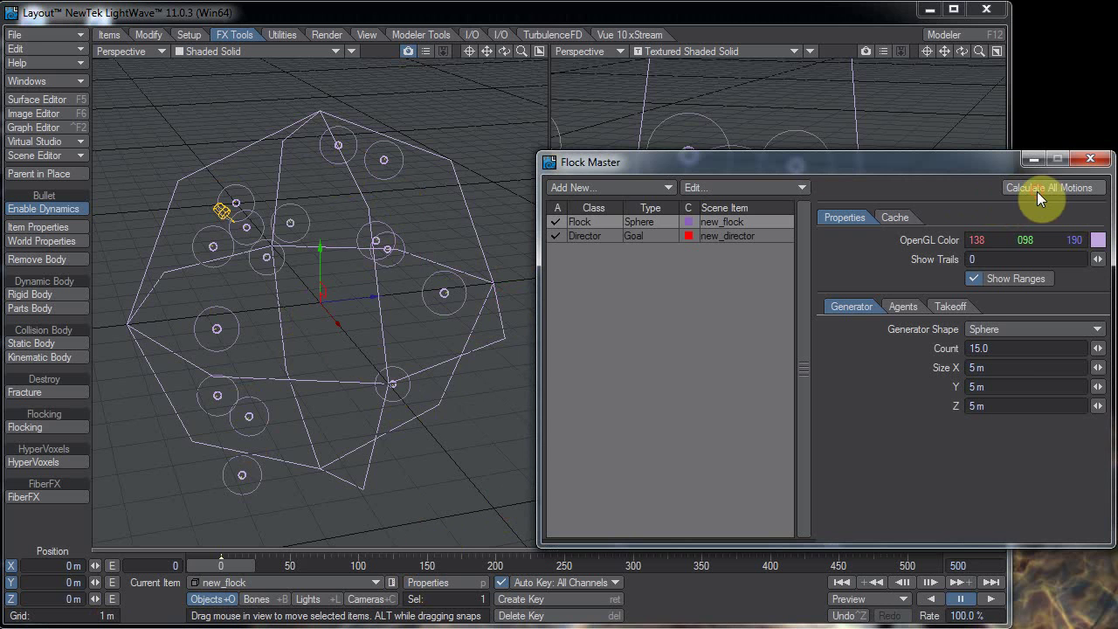
# - Show the flock's agent settings, play the calculated motion briefly and return to the first frame
pyautogui.click(905, 306)
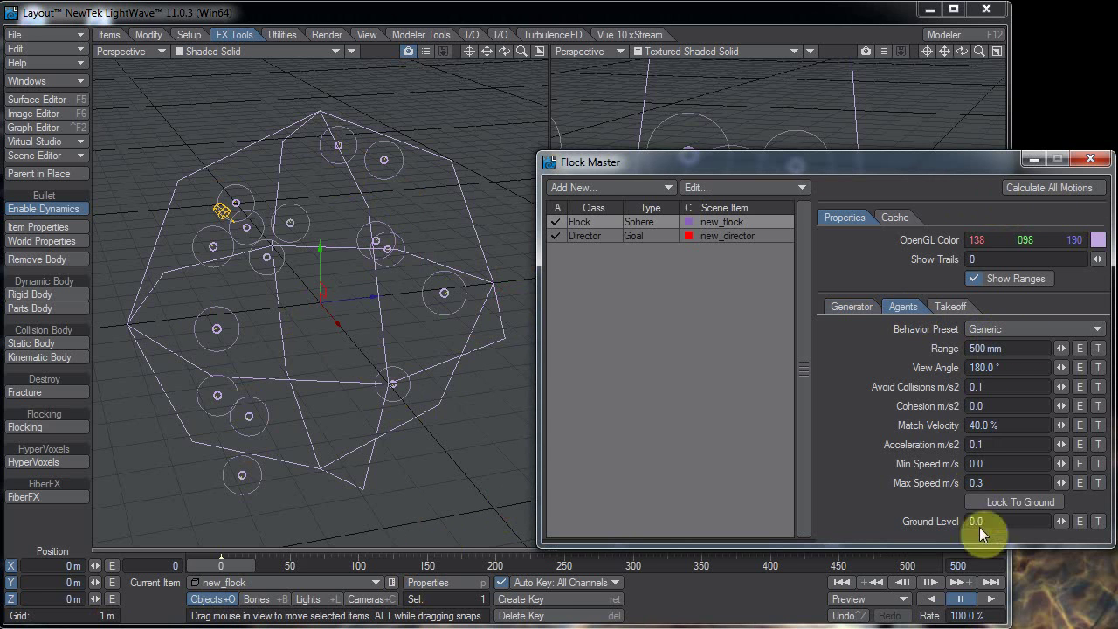
pyautogui.click(991, 600)
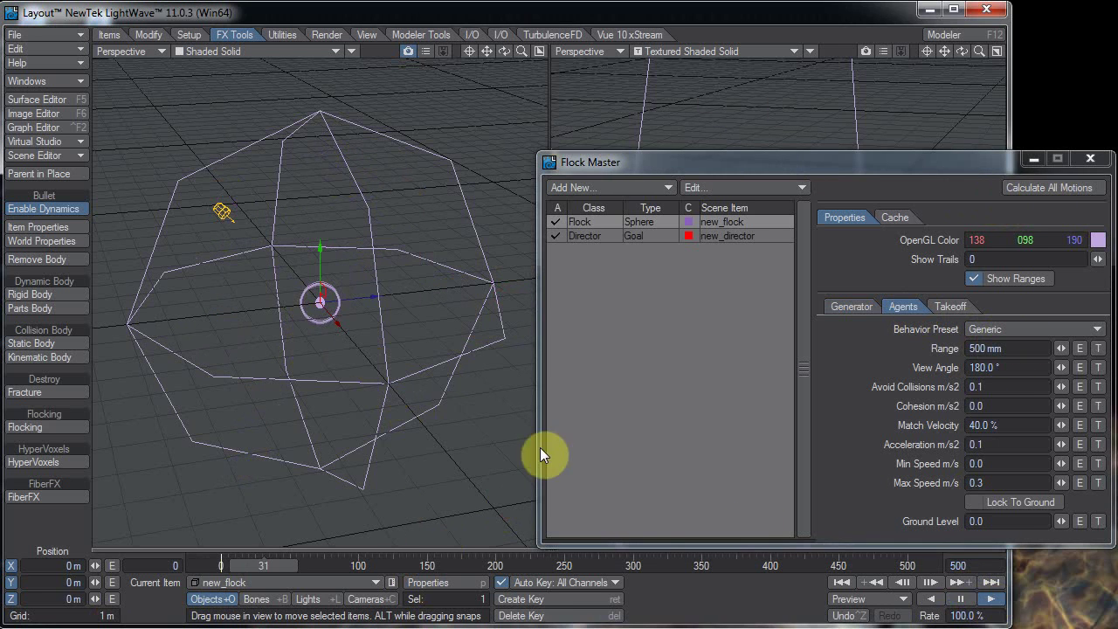
pyautogui.click(961, 599)
pyautogui.hotkey('shift', 'Left')
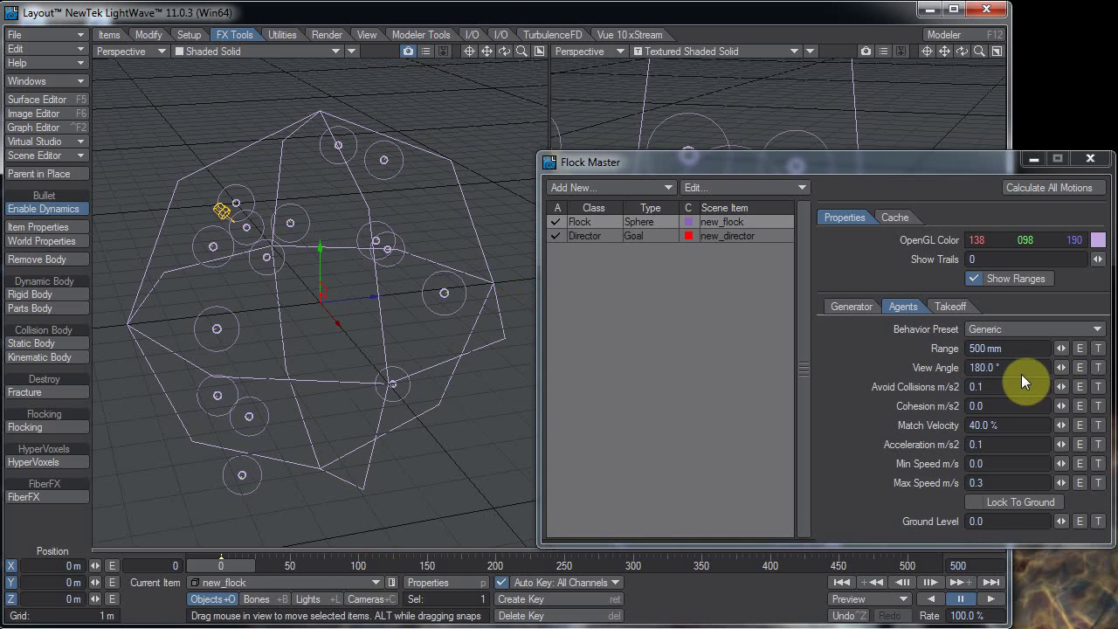
# - Set the agents' range to 1 m, recalculate all motions and play the animation
pyautogui.click(1018, 351)
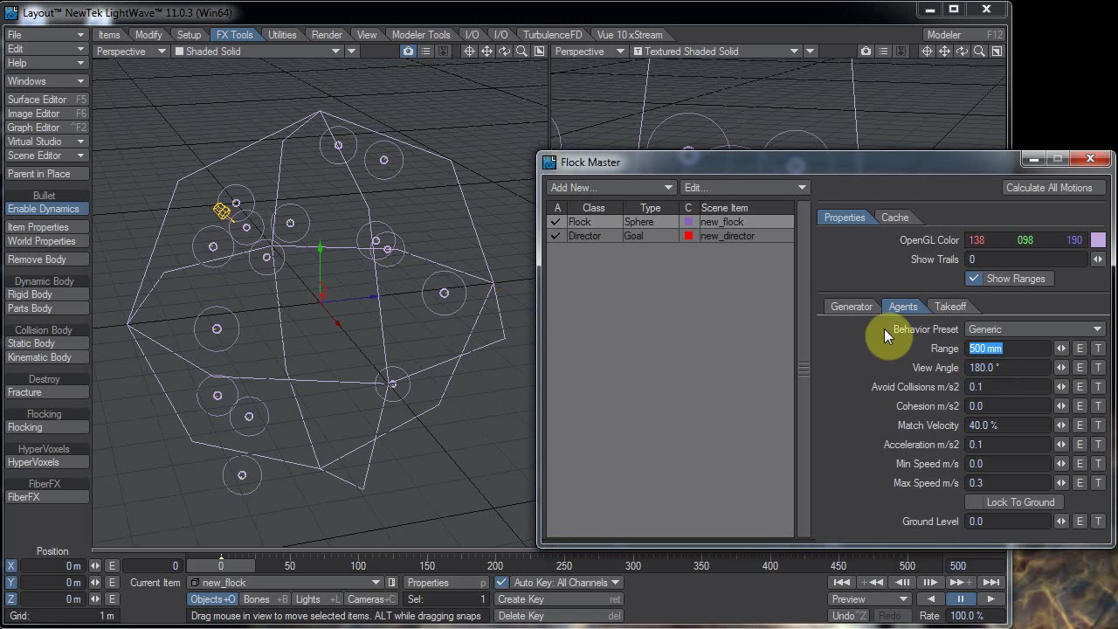
pyautogui.write('1')
pyautogui.press('Tab')
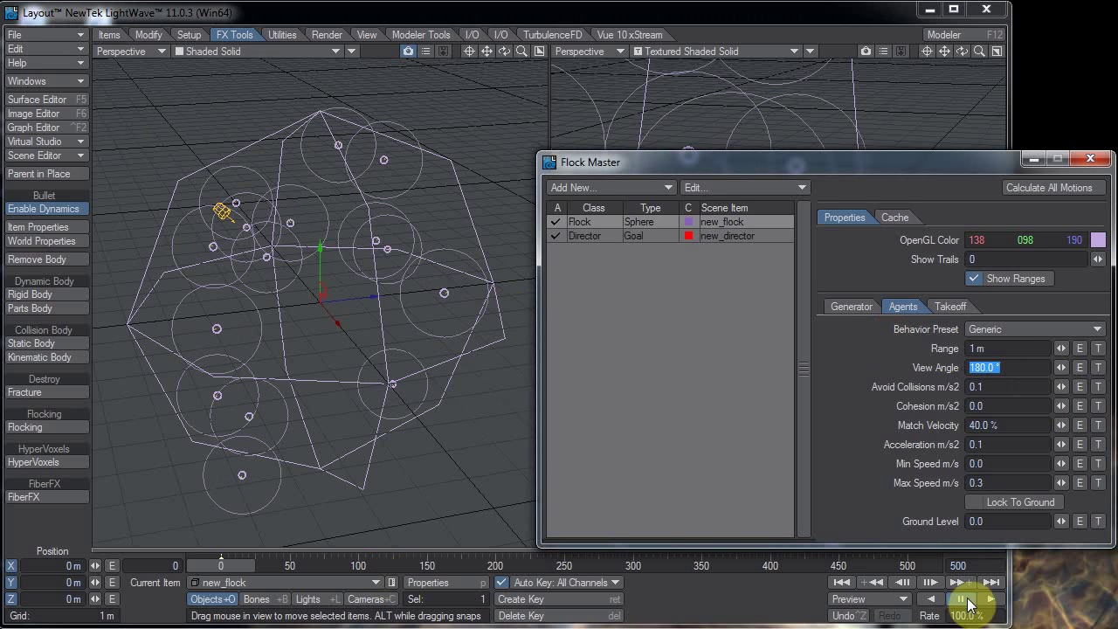
pyautogui.click(1053, 189)
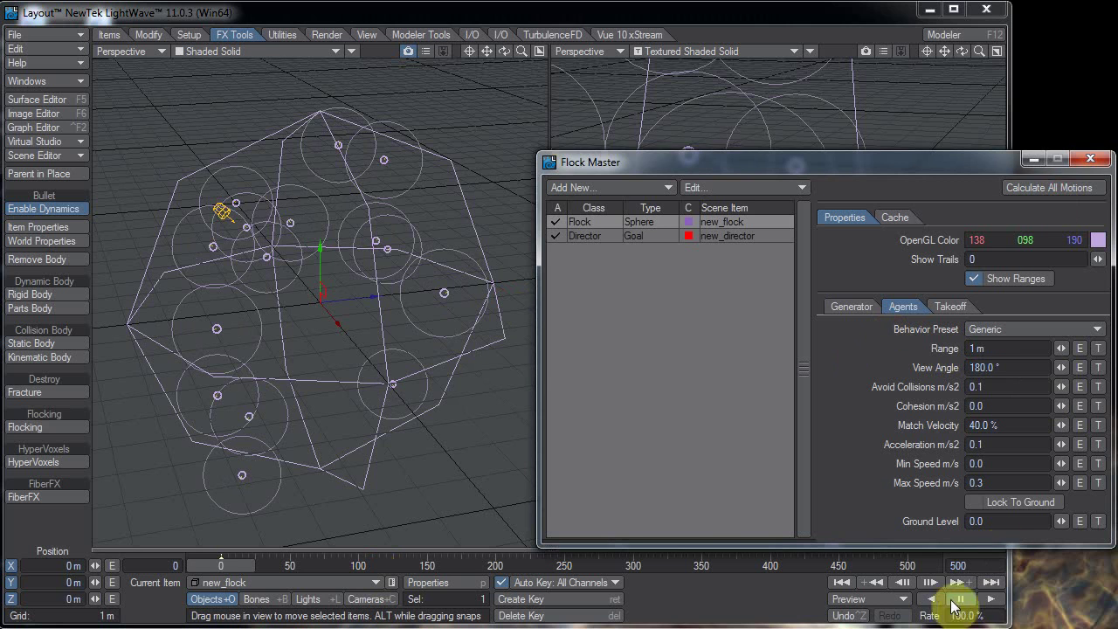
pyautogui.click(991, 600)
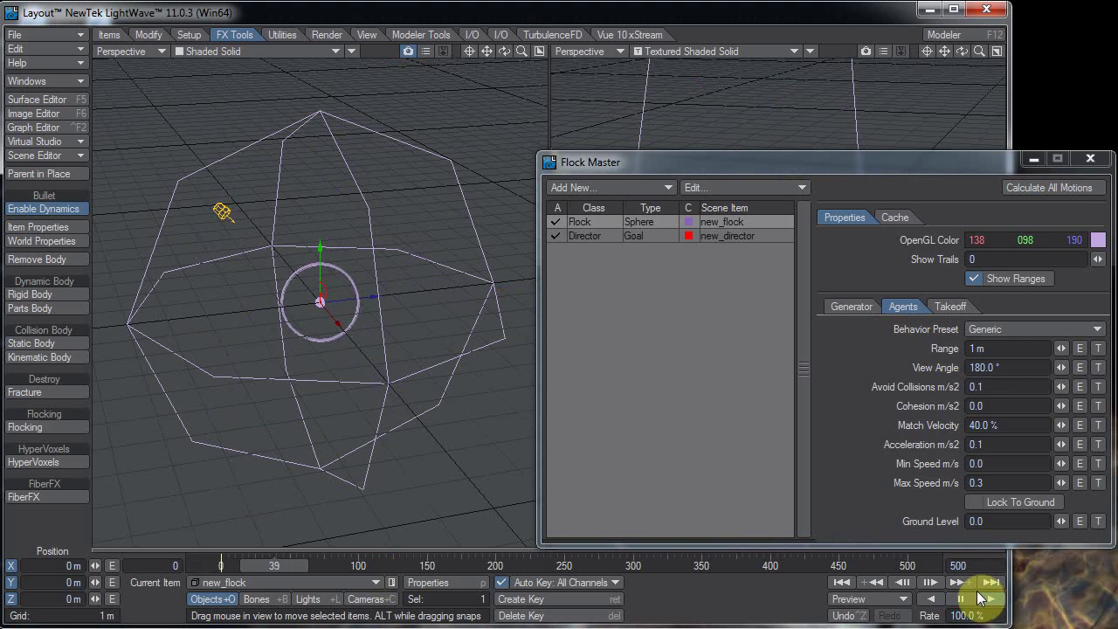
# - Return to frame 0, try the Swarm behavior preset on the flock agents, recalculate all motions and play the animation
pyautogui.click(279, 566)
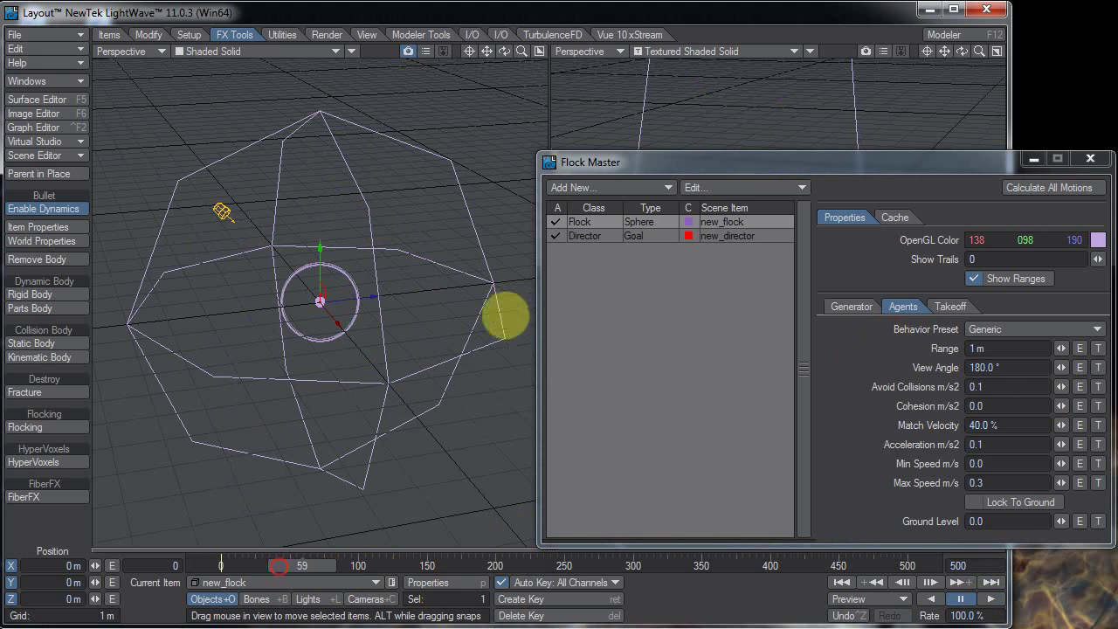
pyautogui.click(282, 569)
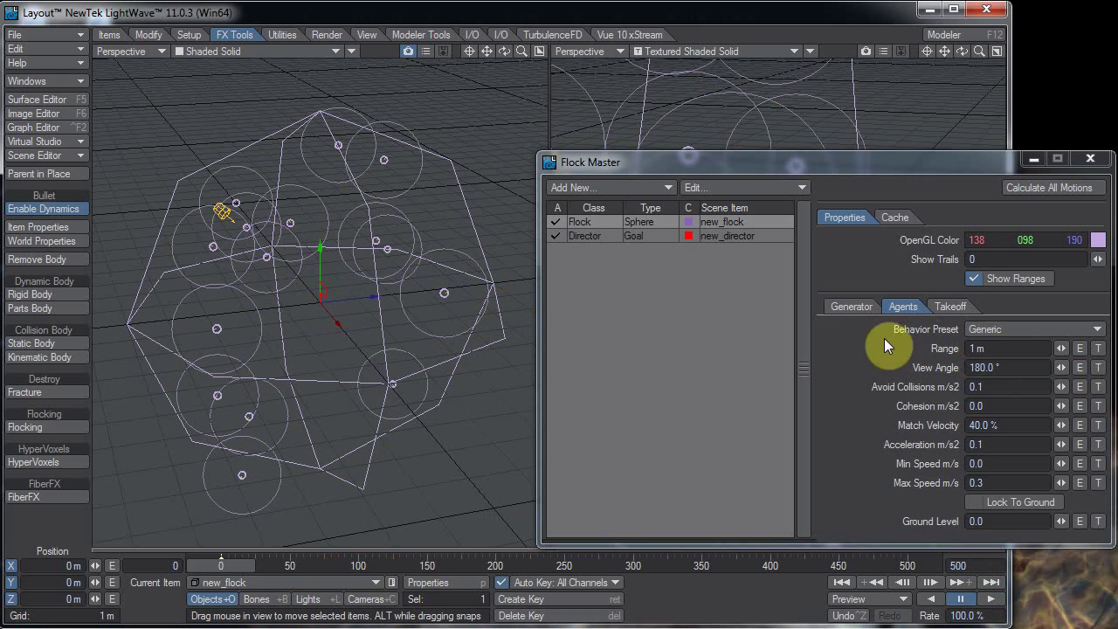
pyautogui.click(1011, 331)
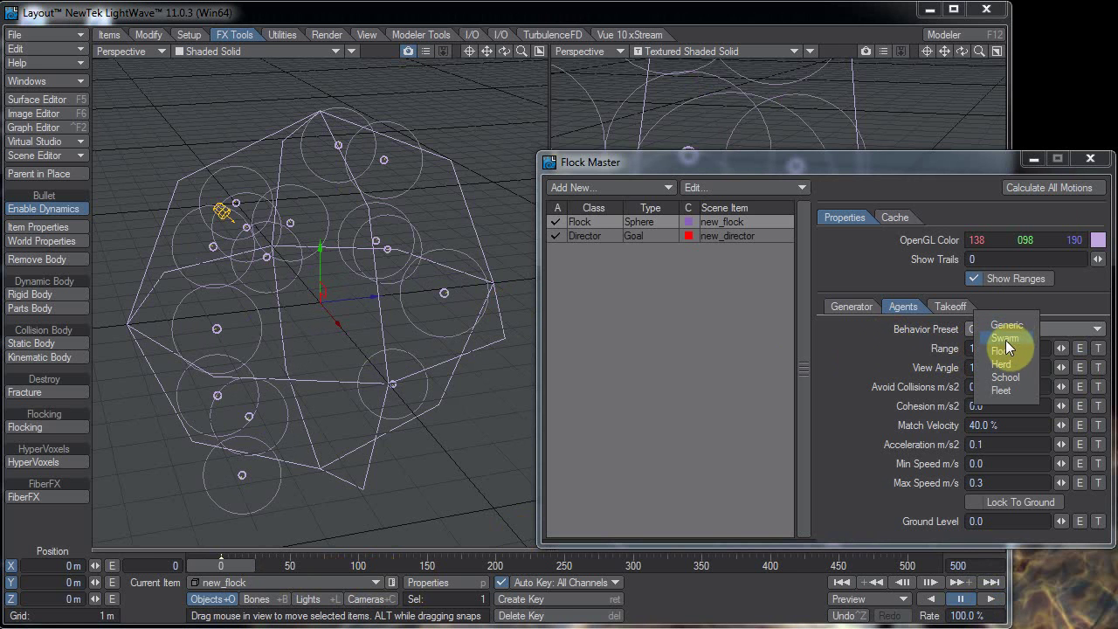
pyautogui.click(1005, 339)
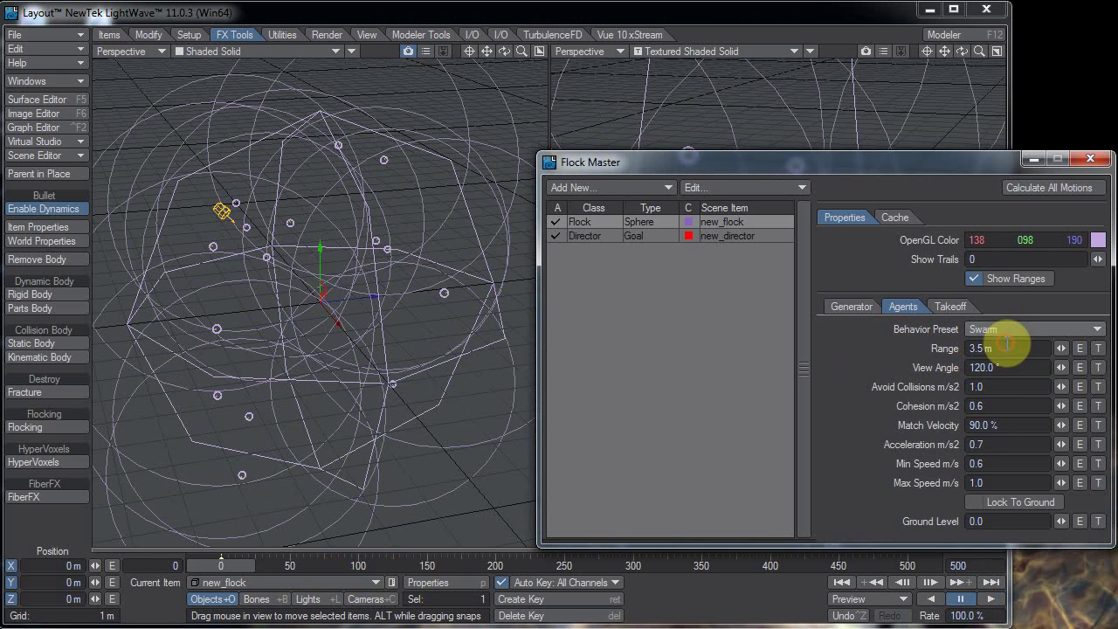
pyautogui.click(1031, 201)
pyautogui.click(997, 601)
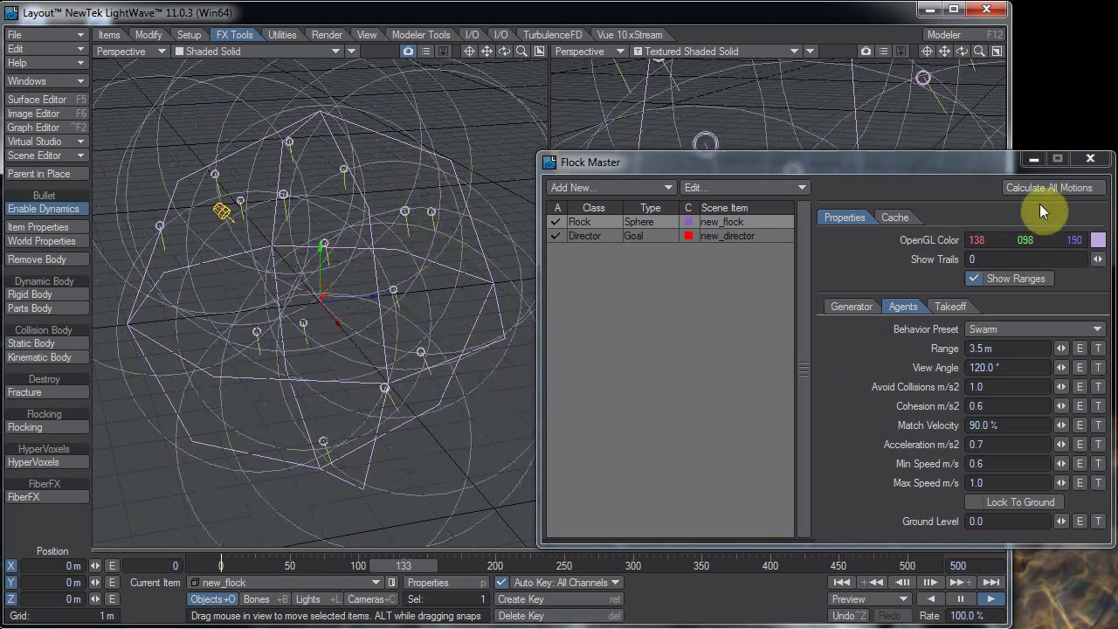
# - Try the Flock behavior preset on the agents during playback and watch their wider motion around the generator
pyautogui.click(1039, 327)
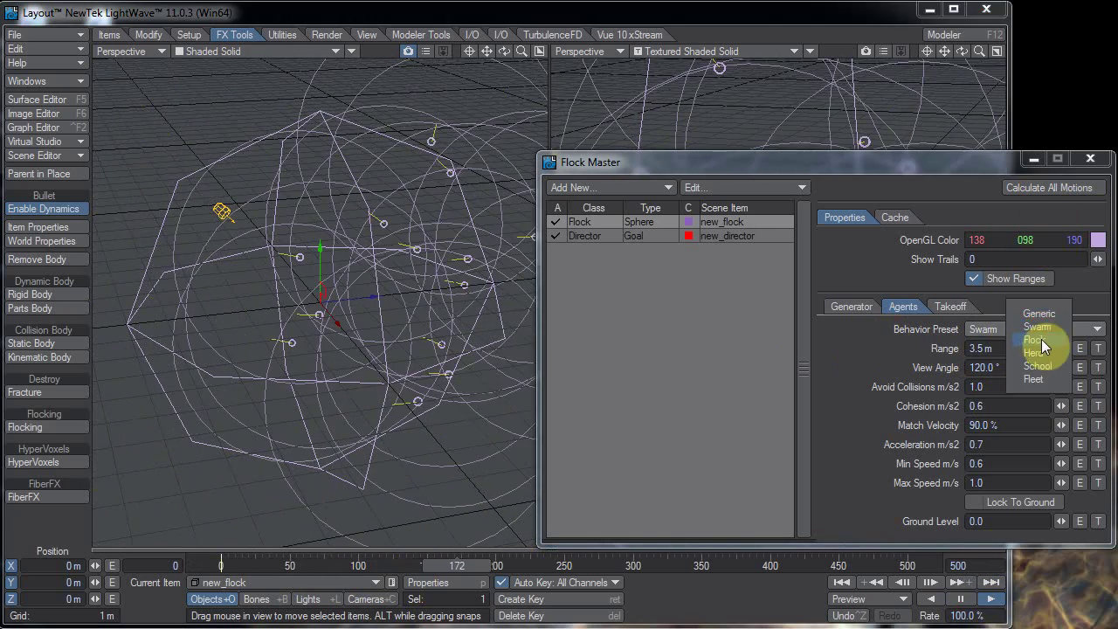
pyautogui.click(1036, 340)
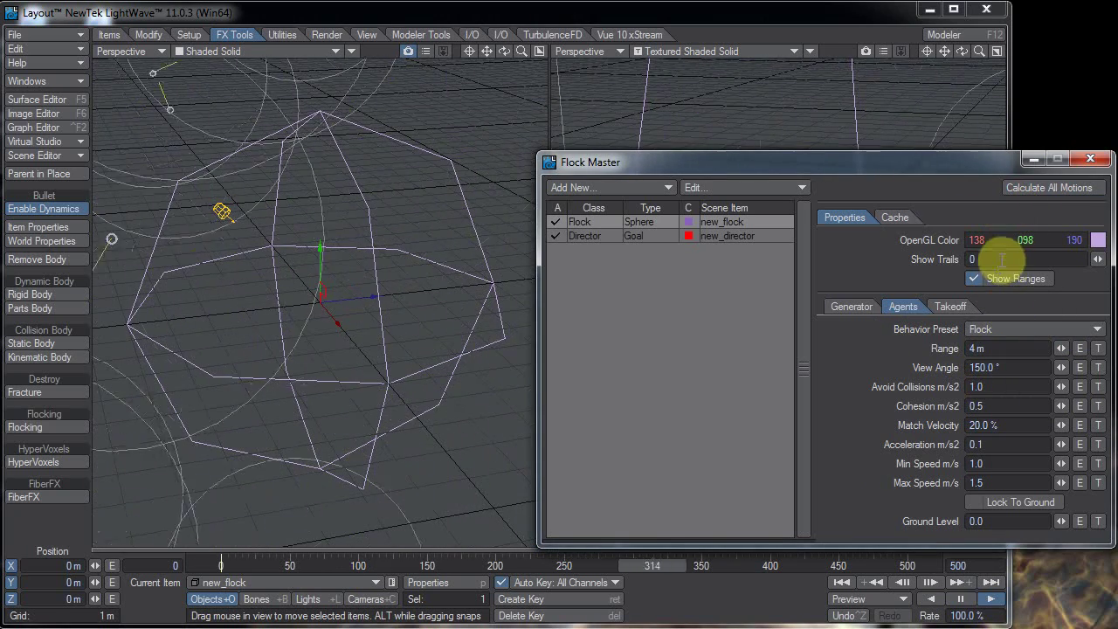
pyautogui.click(520, 51)
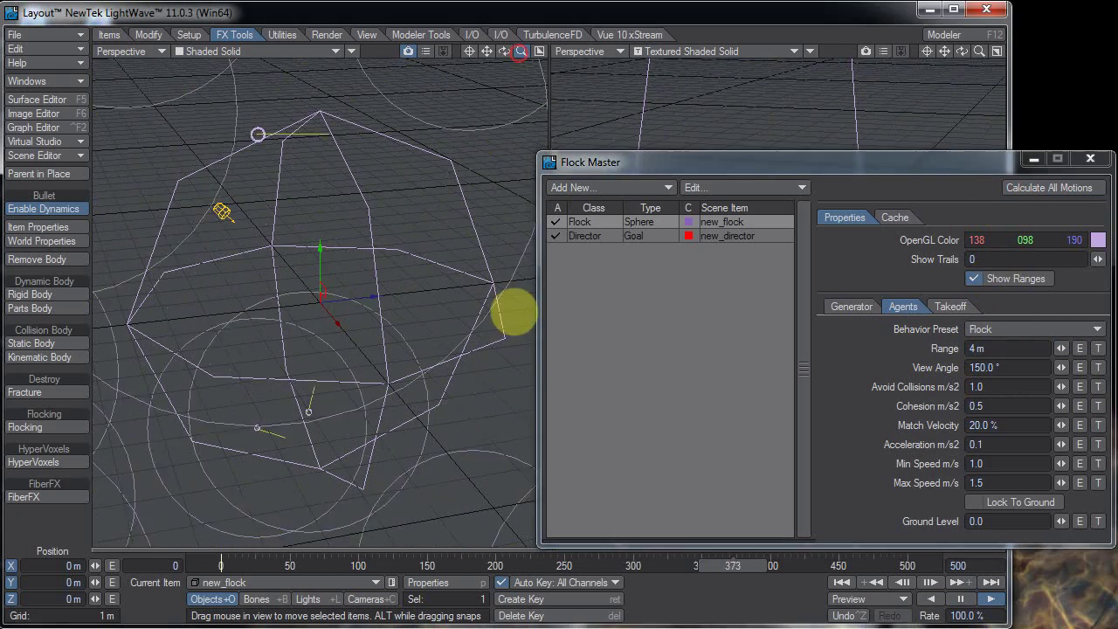
pyautogui.moveTo(514, 312); pyautogui.dragTo(517, 312)
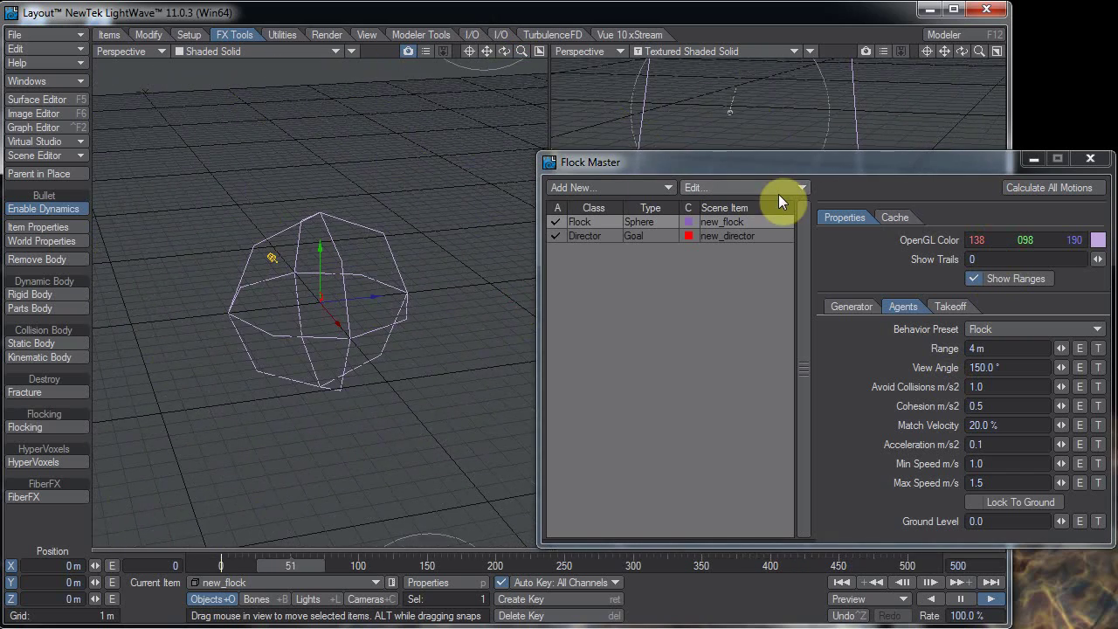
# - Apply the School behavior preset to the flock agents, recalculate all motions, close the flock settings and pause playback
pyautogui.click(1010, 332)
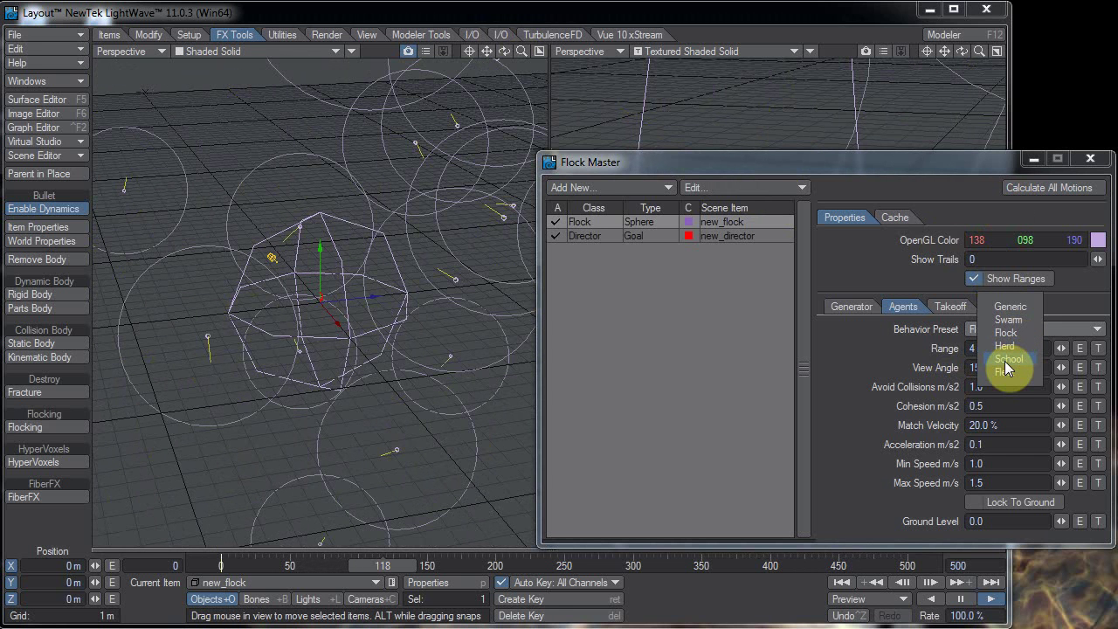
pyautogui.click(1004, 360)
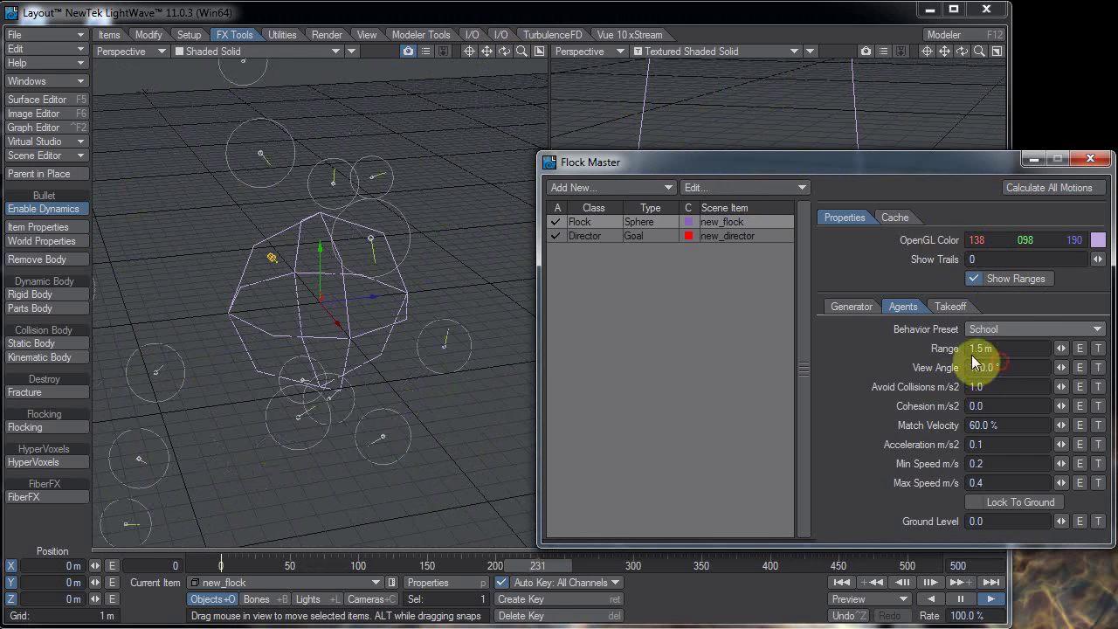
pyautogui.click(1050, 186)
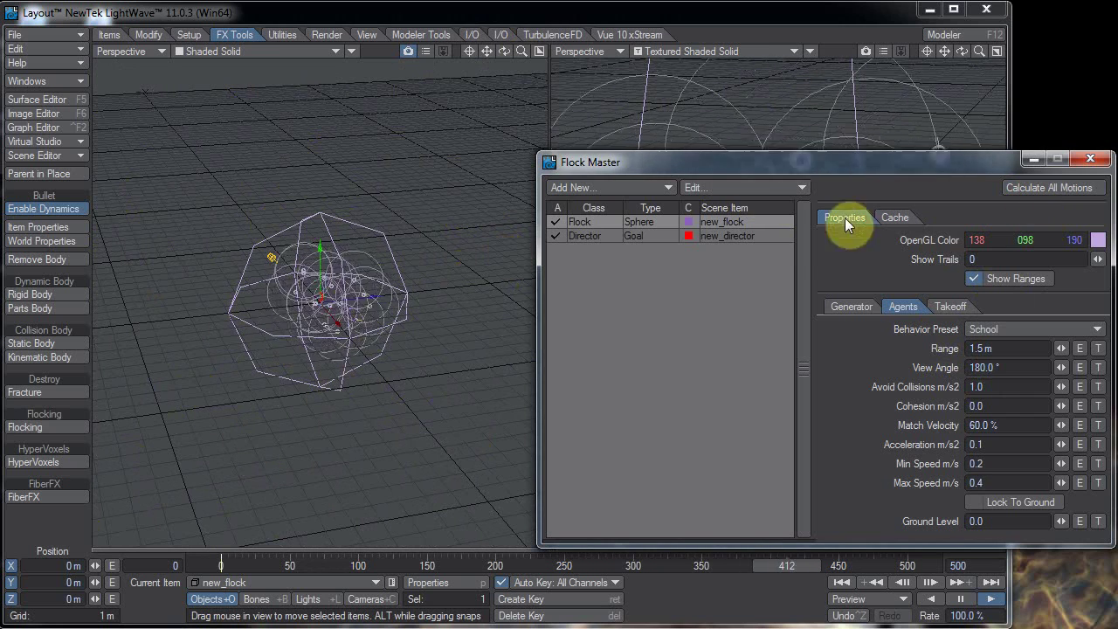
pyautogui.click(1090, 159)
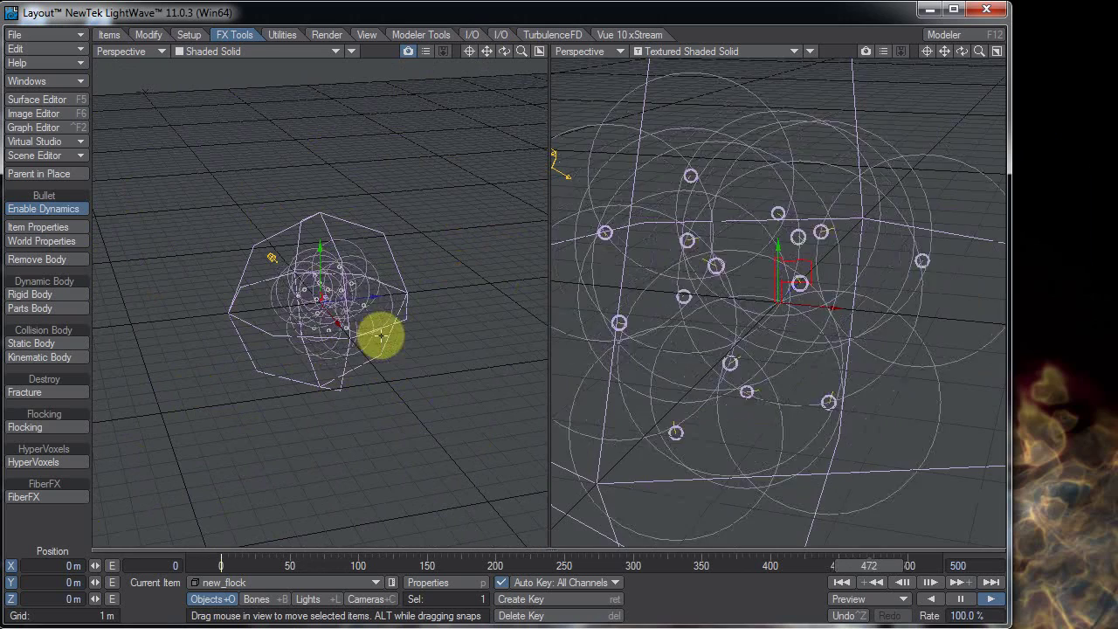
pyautogui.click(961, 603)
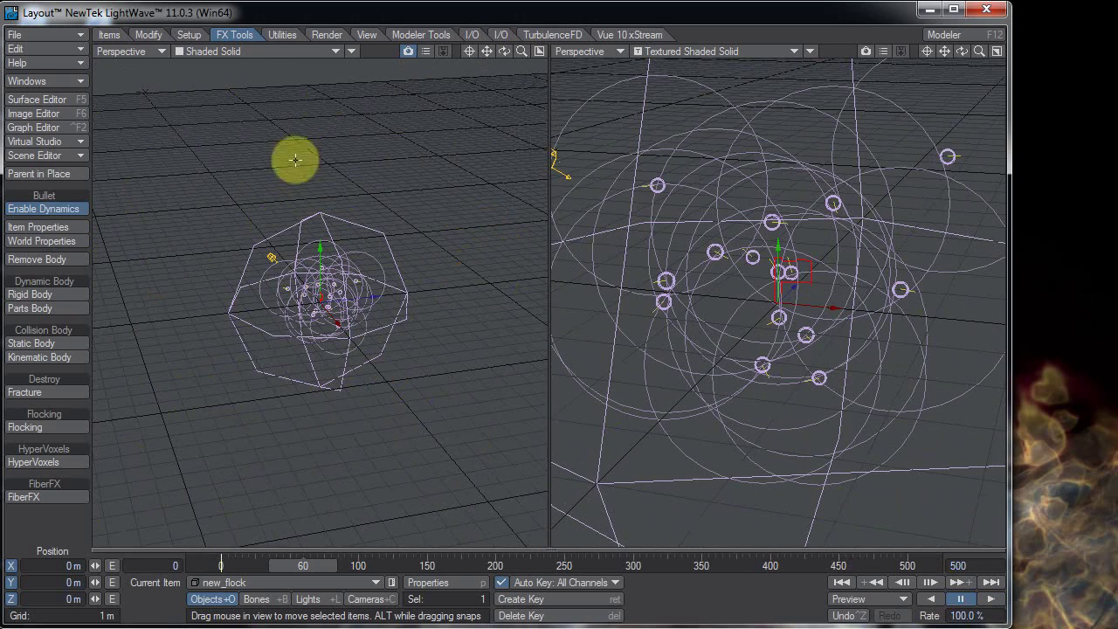
# - Set the first perspective viewport to Camera View with Shaded Solid display
pyautogui.click(271, 52)
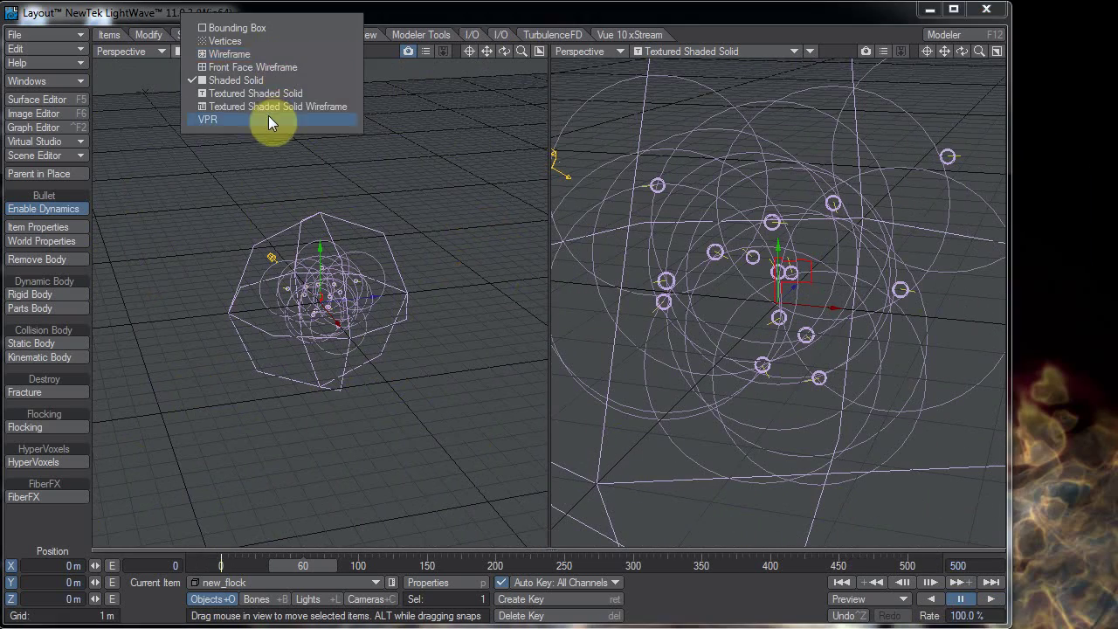
pyautogui.click(268, 115)
pyautogui.click(287, 50)
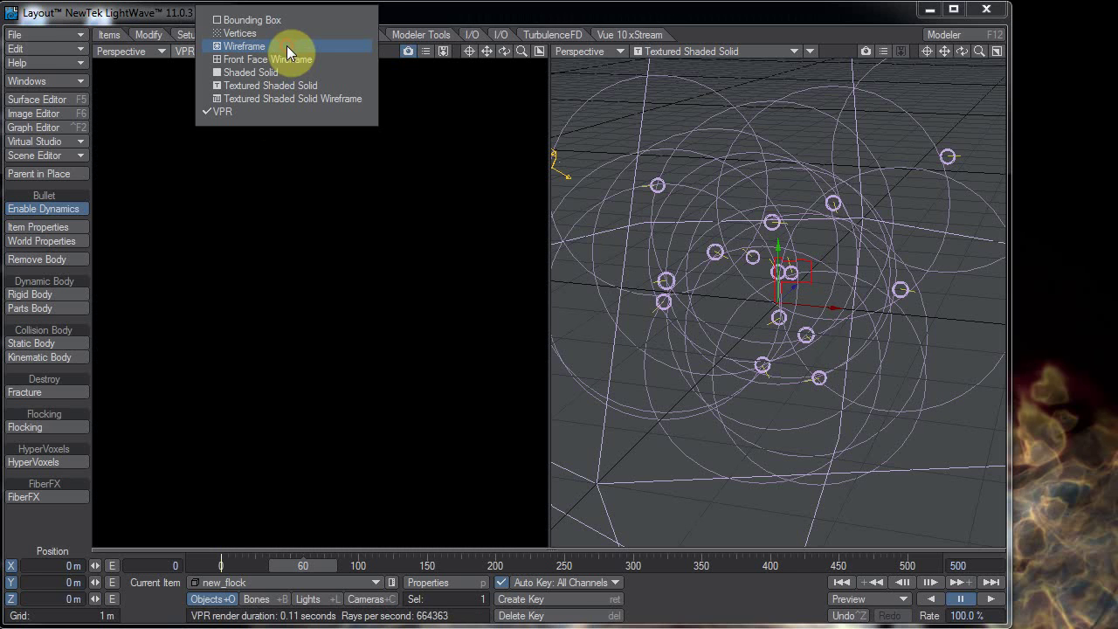
pyautogui.click(145, 52)
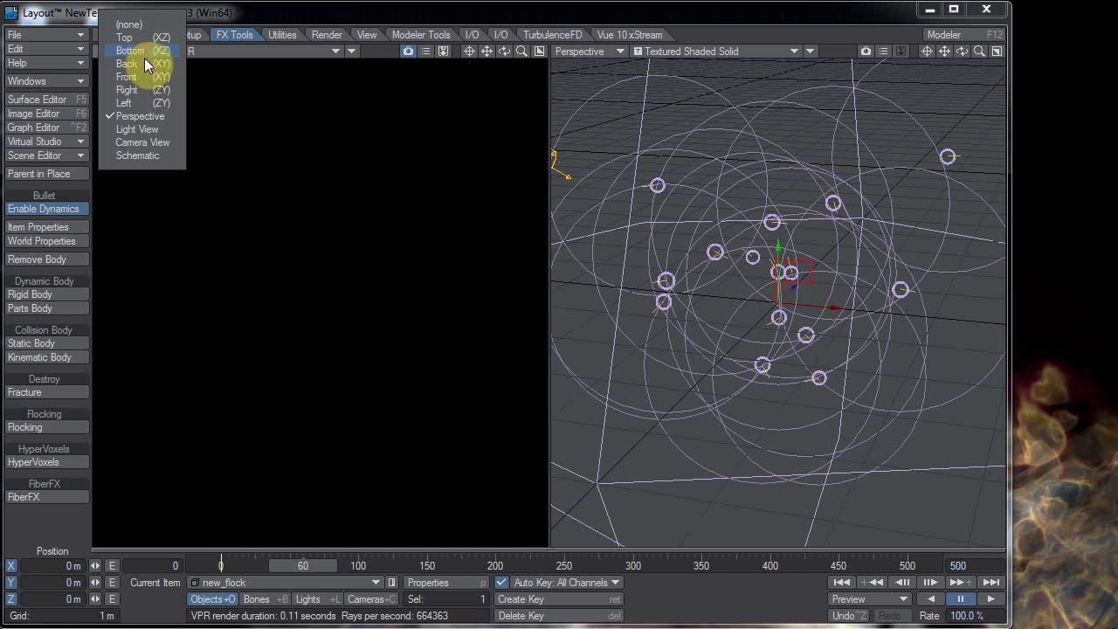
pyautogui.click(168, 142)
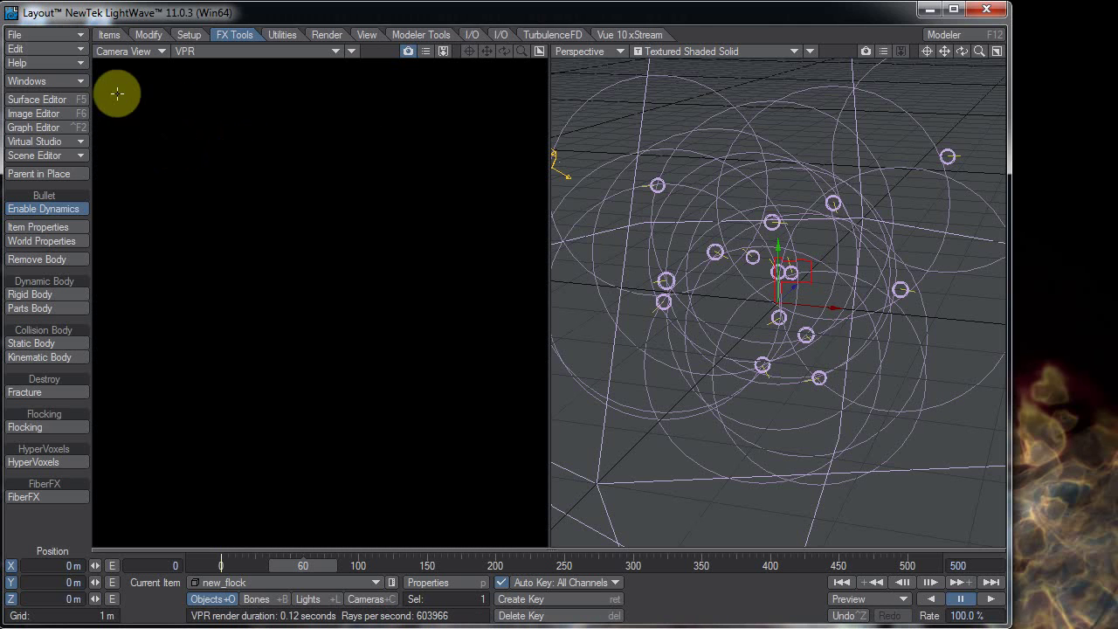
pyautogui.click(190, 52)
pyautogui.click(189, 80)
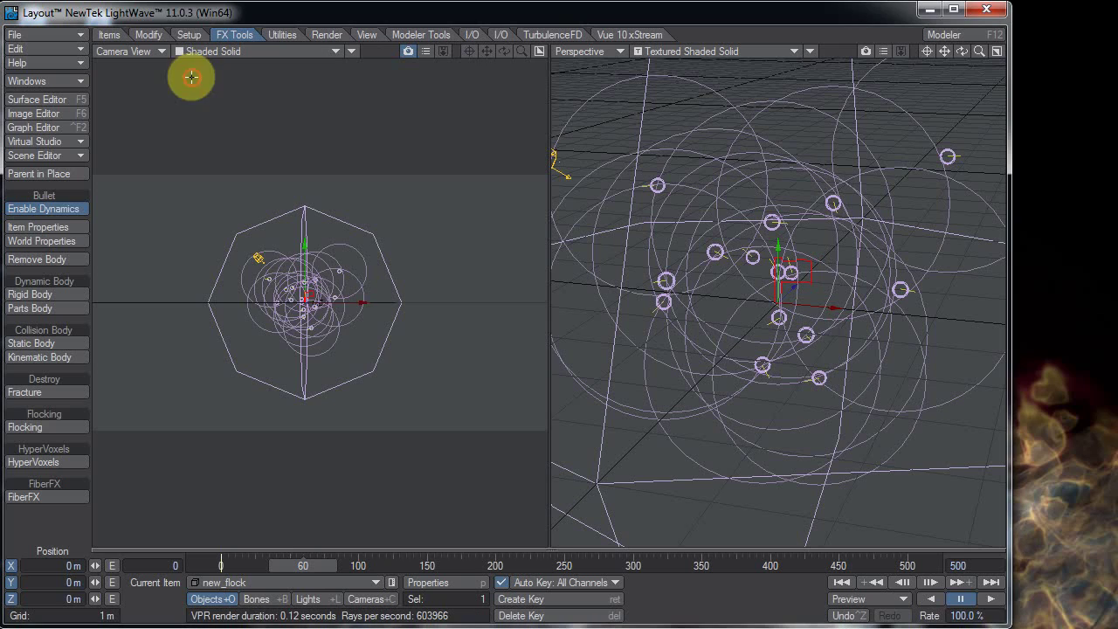
# - Play the flock animation in the camera view, enlarge that viewport to a single view and pause playback
pyautogui.click(991, 599)
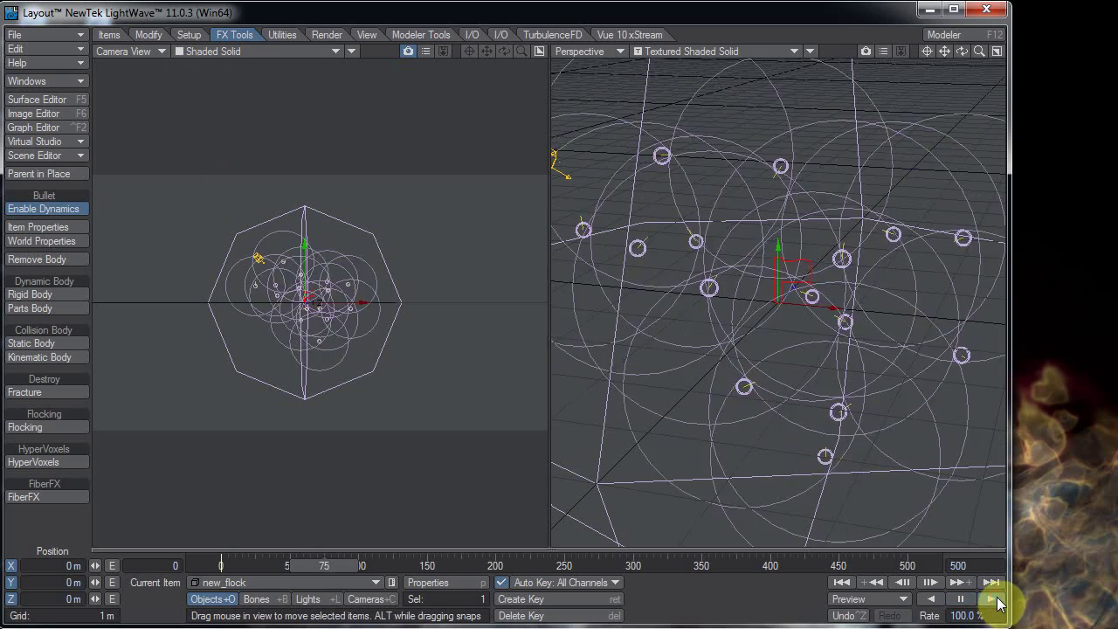
pyautogui.click(537, 51)
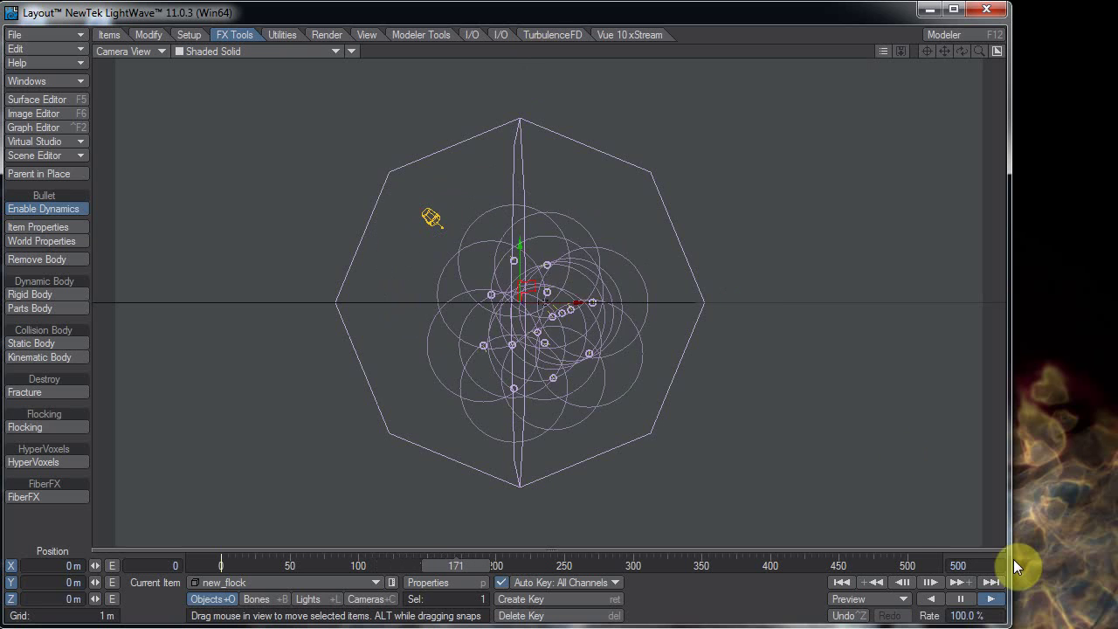
pyautogui.click(960, 599)
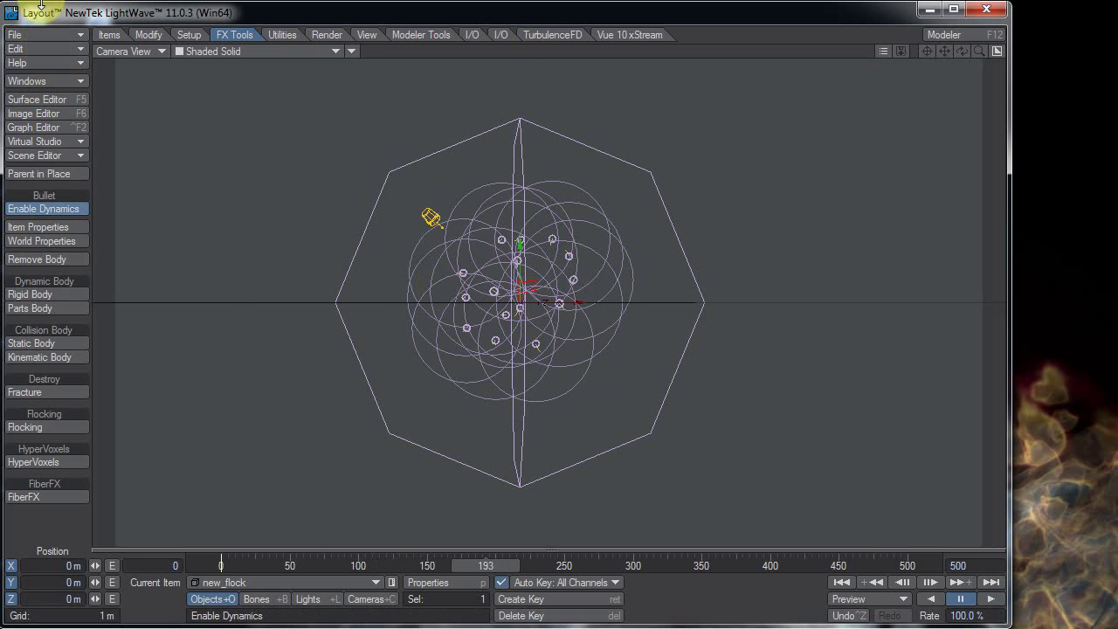
# - Open the HyperVoxels settings and activate HyperVoxels for new_flock
pyautogui.click(46, 81)
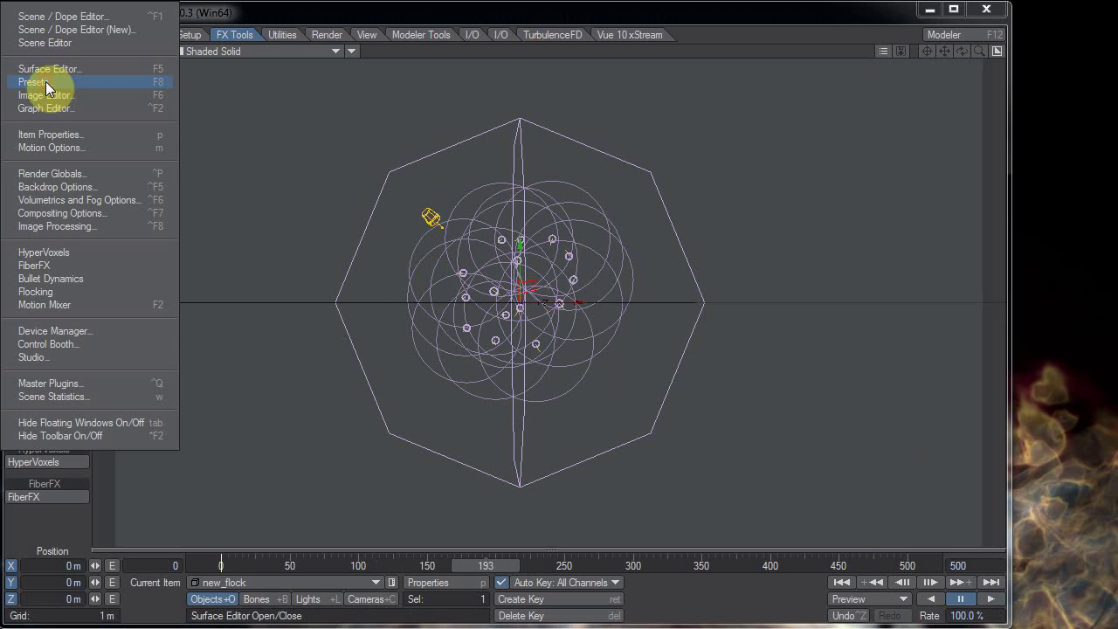
pyautogui.click(64, 255)
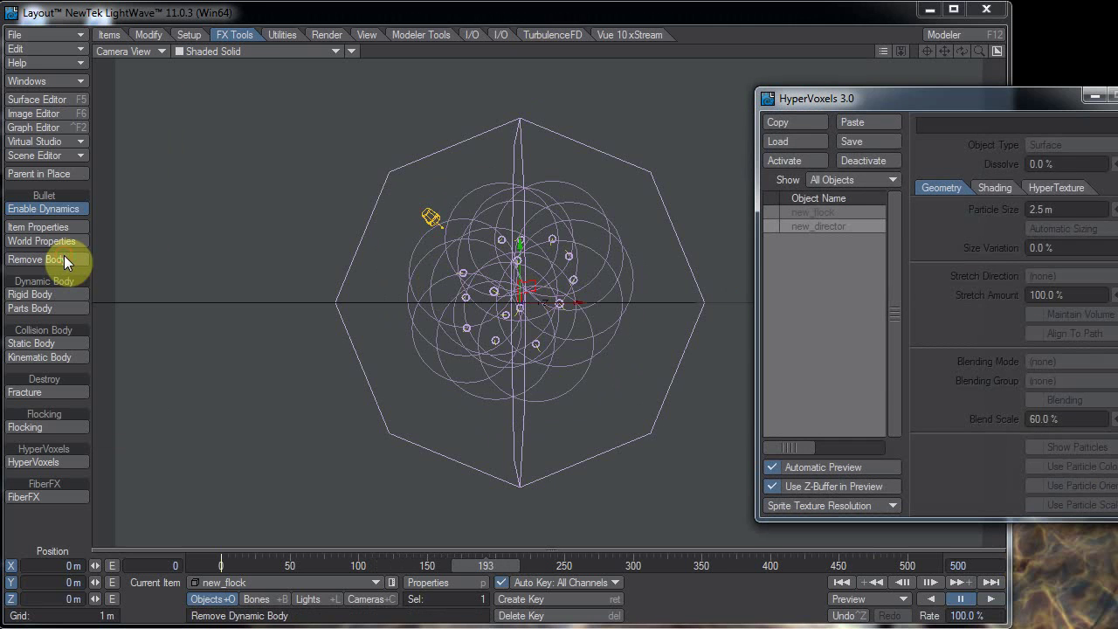
pyautogui.moveTo(887, 105); pyautogui.dragTo(858, 101)
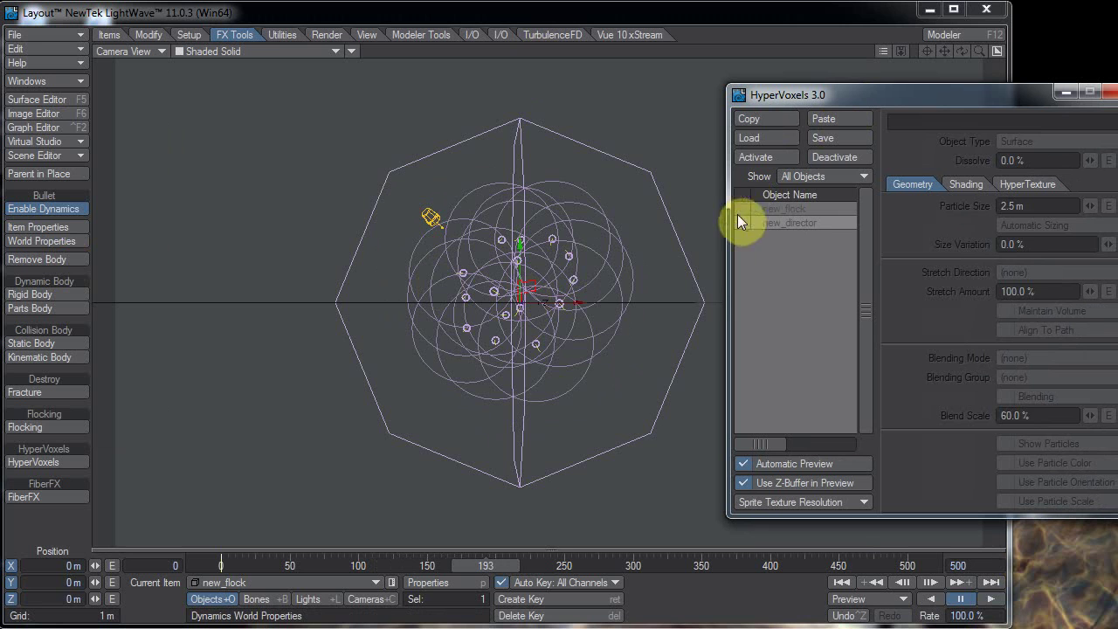
pyautogui.click(779, 213)
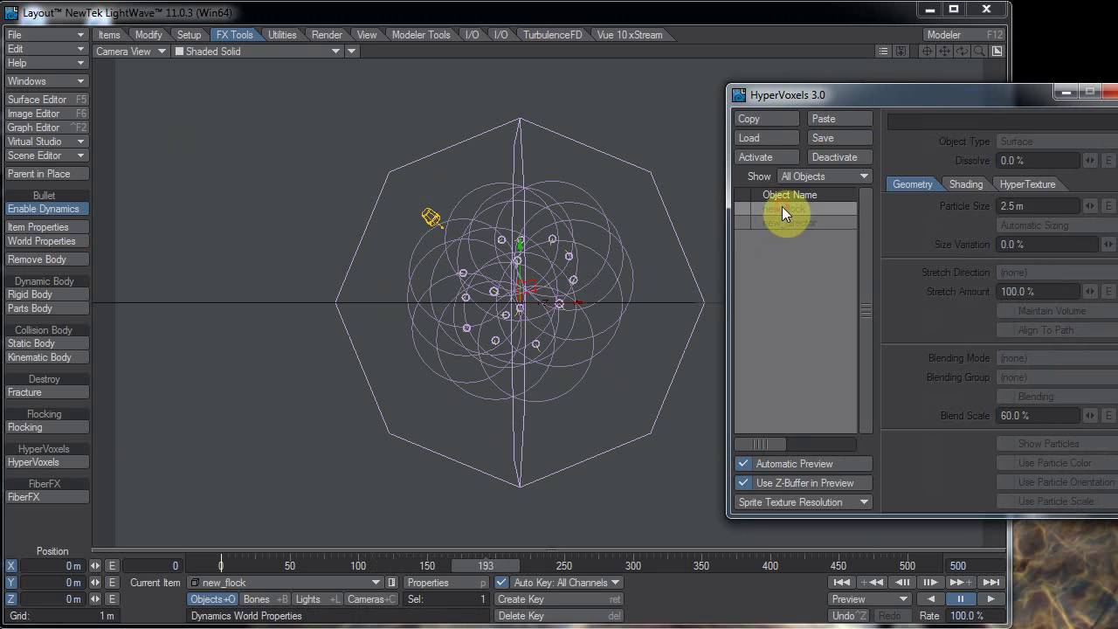
pyautogui.click(756, 159)
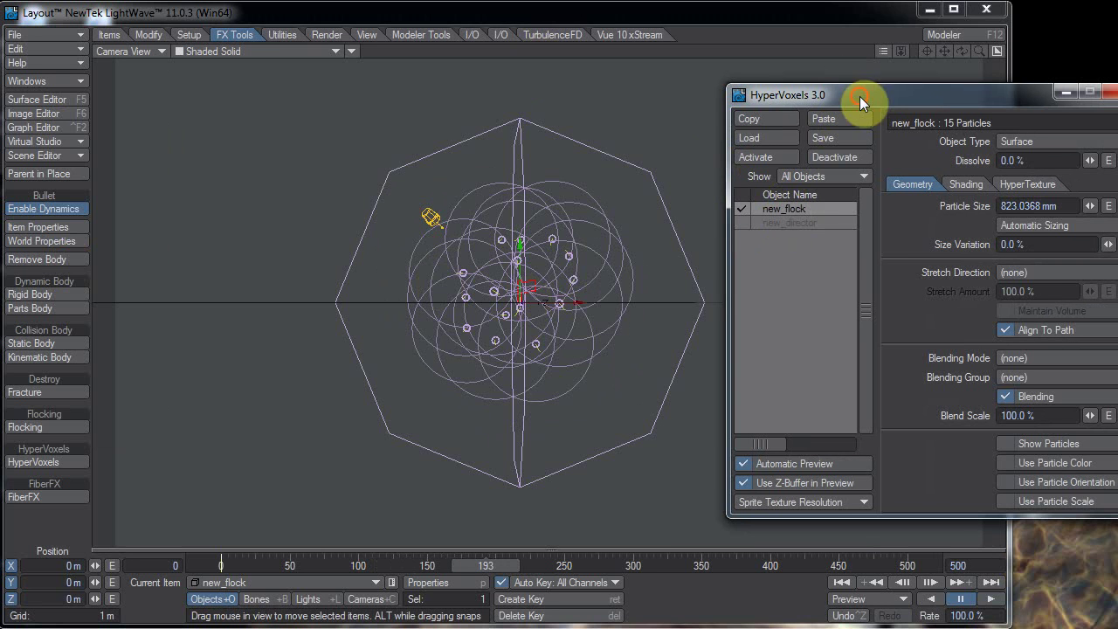
# - Paste the copied HyperVoxels settings onto new_flock and render the camera viewport with VPR
pyautogui.moveTo(860, 101); pyautogui.dragTo(784, 107)
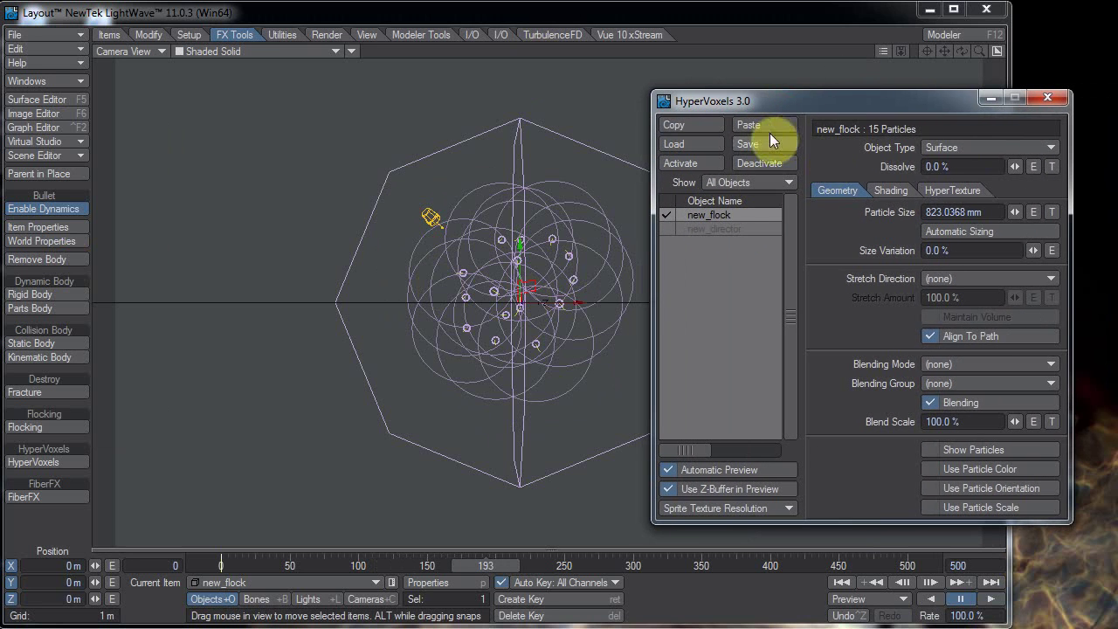
pyautogui.click(772, 124)
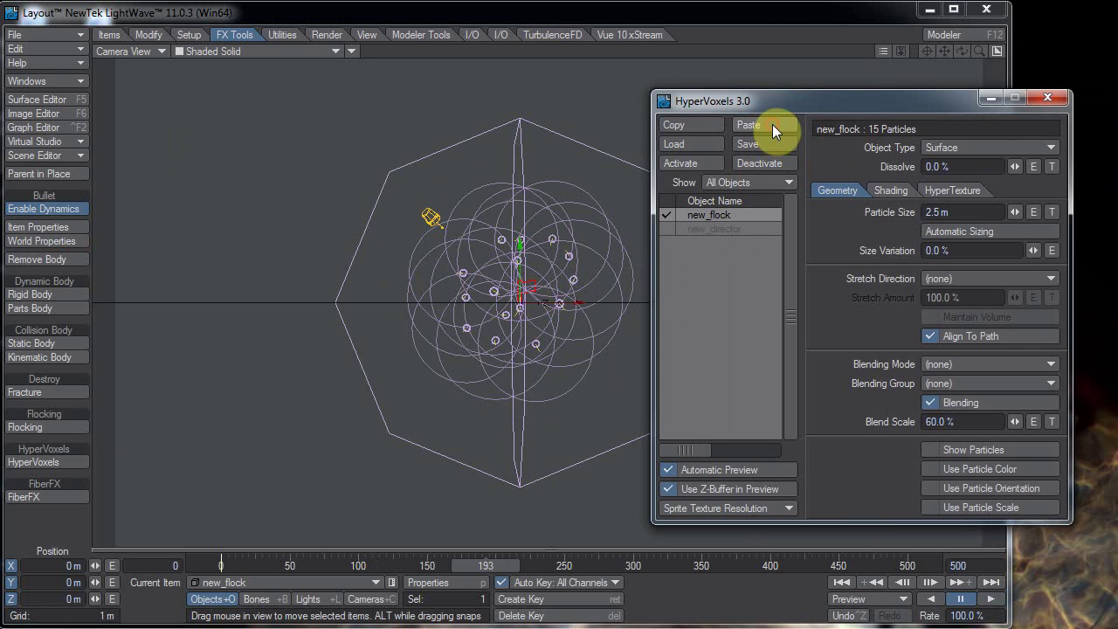
pyautogui.click(250, 54)
pyautogui.click(249, 108)
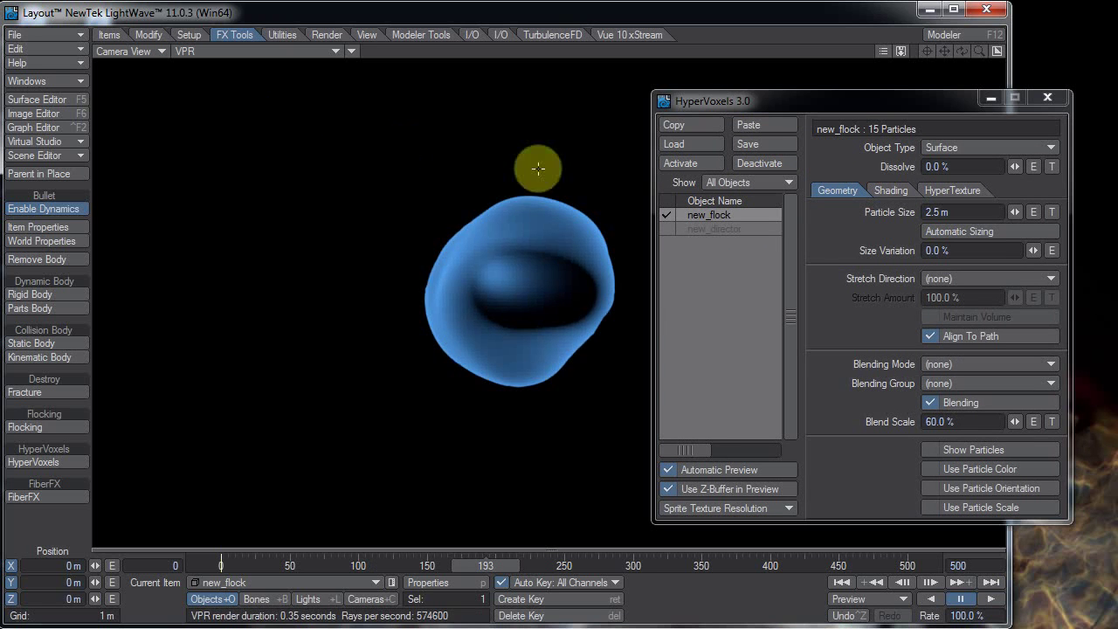
# - Apply automatic sizing to the new_flock HyperVoxels, and enlarge the particle size to about 1.858 m so the blobs merge
pyautogui.click(1024, 232)
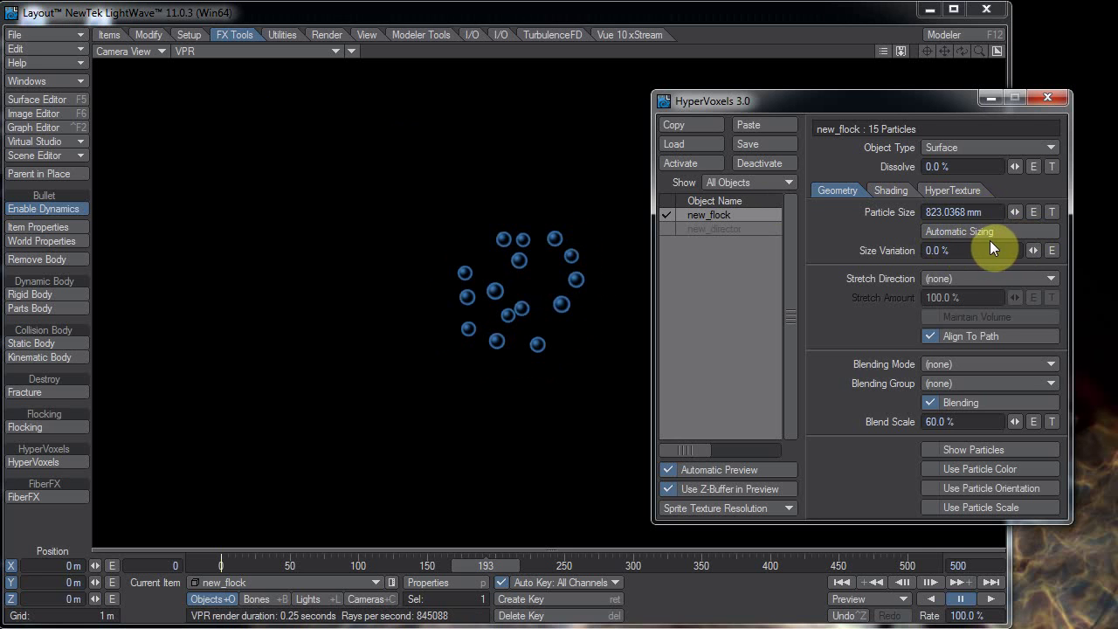
pyautogui.moveTo(1016, 212); pyautogui.dragTo(204, 202)
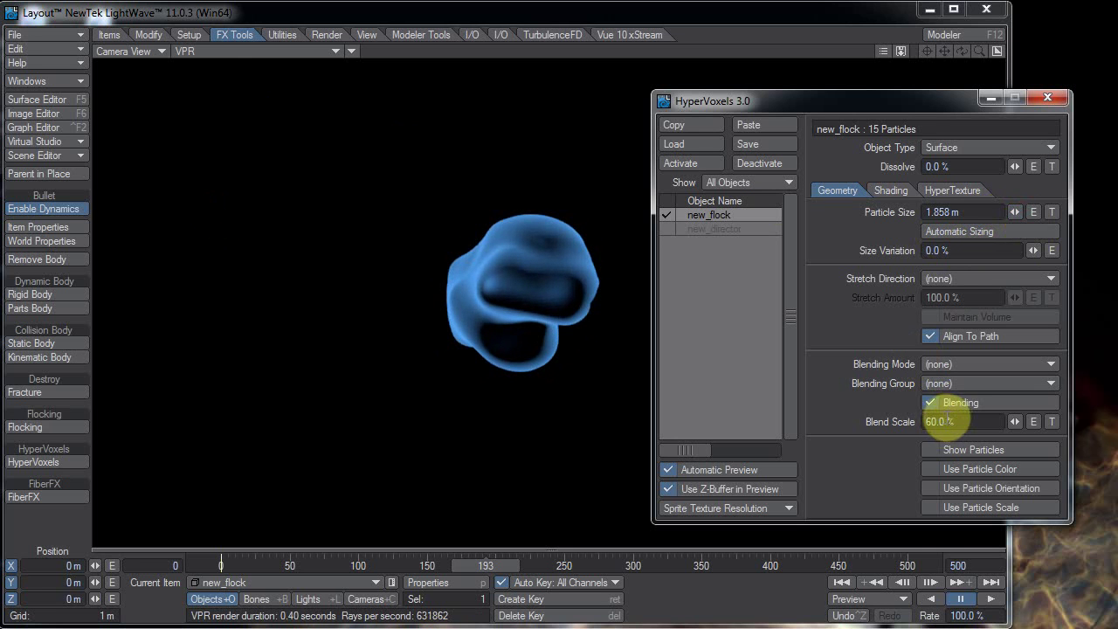
pyautogui.click(939, 421)
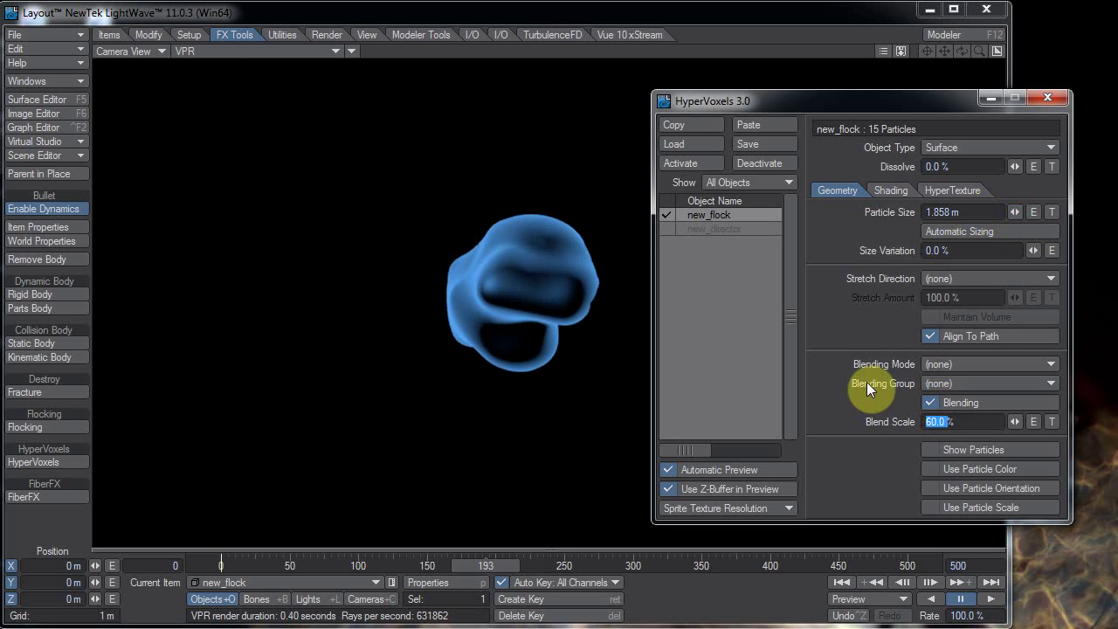
# - Open the luminosity texture in the HyperVoxels shading settings and examine its Incidence Angle gradient
pyautogui.click(879, 190)
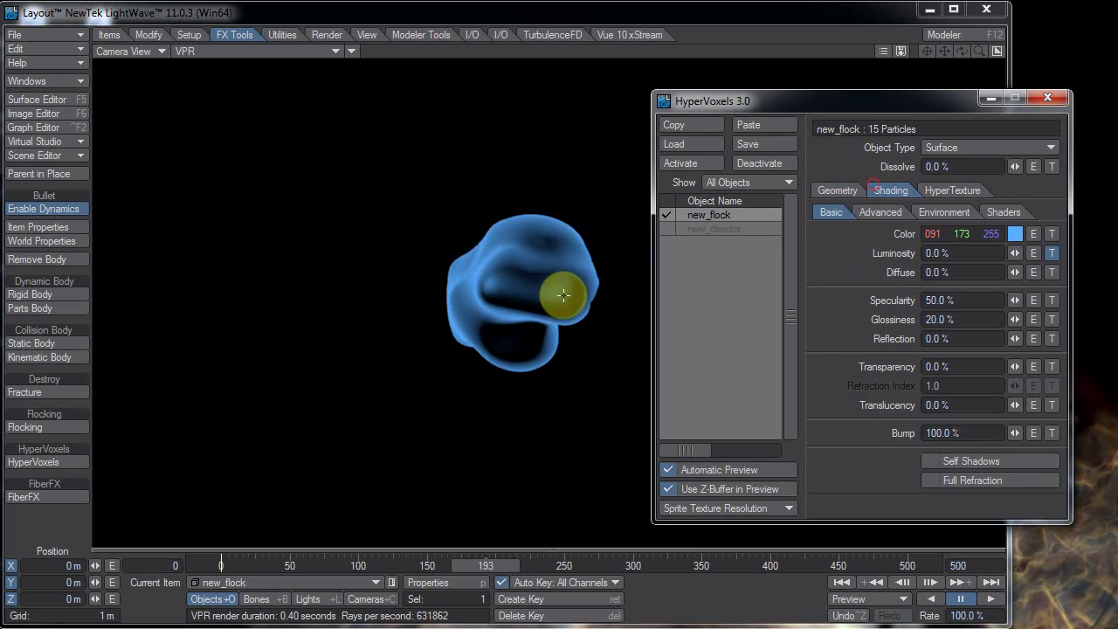
pyautogui.click(1051, 252)
pyautogui.moveTo(1112, 153); pyautogui.dragTo(834, 146)
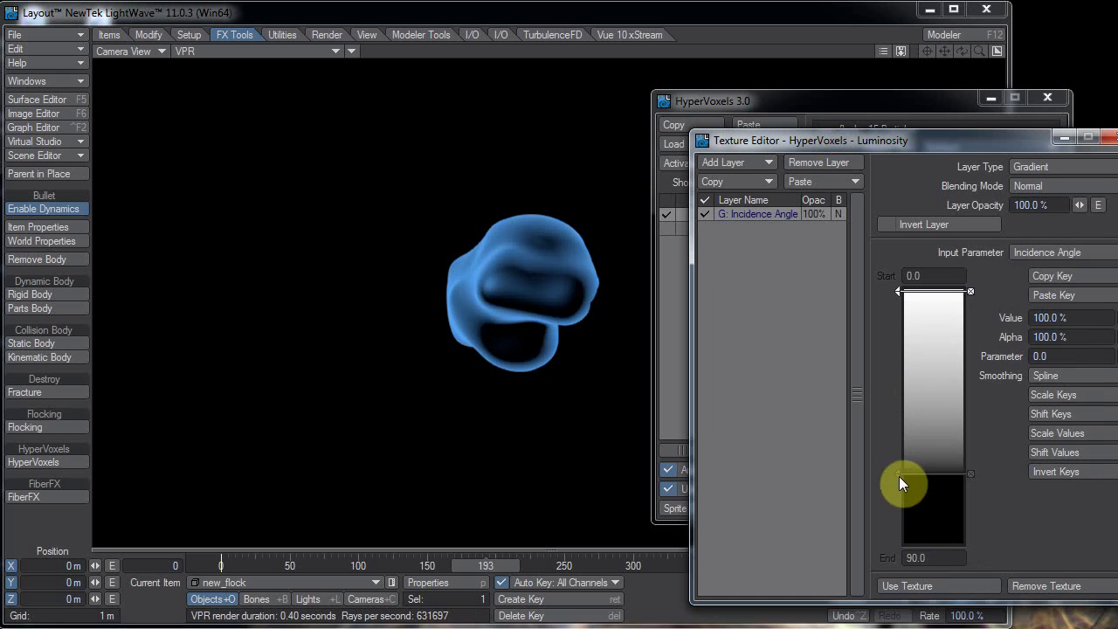
# - Move the black key of the luminosity Incidence Angle gradient to about parameter 54.95, and close the texture settings
pyautogui.moveTo(899, 476); pyautogui.dragTo(922, 444)
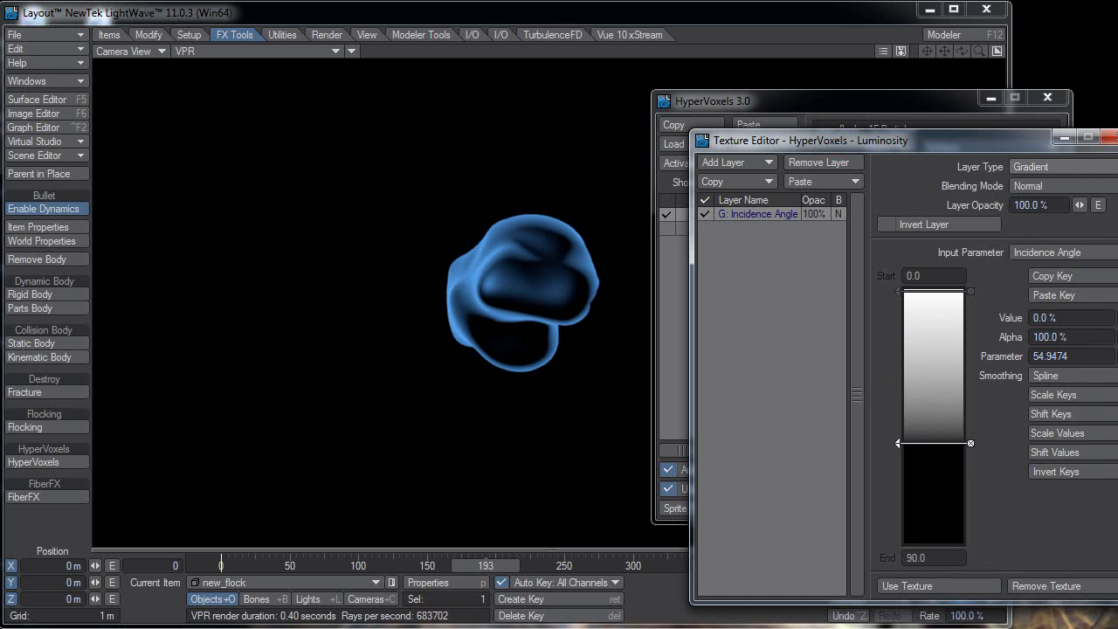
pyautogui.click(1106, 137)
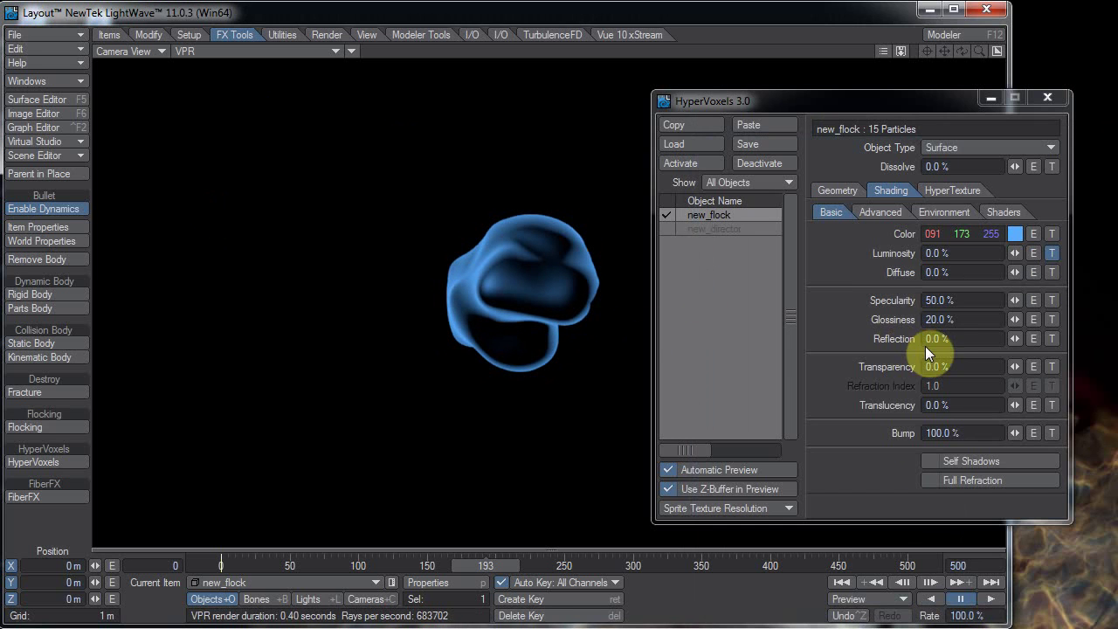
# - Test new_flock's HyperVoxels blend scale at 10% and at 100% in the geometry settings
pyautogui.click(841, 189)
pyautogui.click(958, 422)
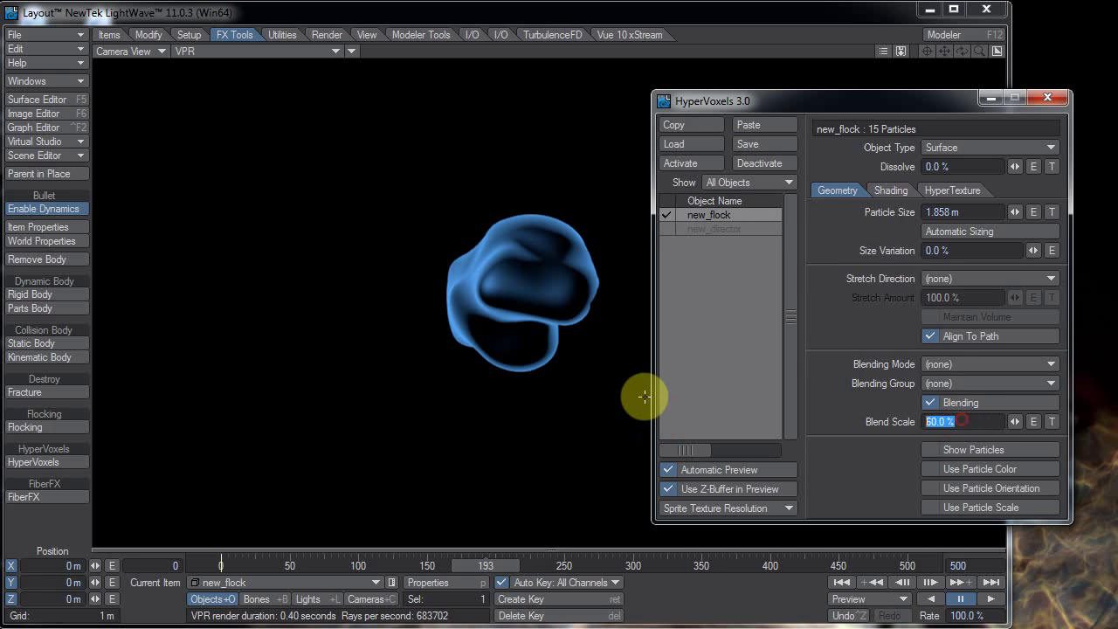
pyautogui.write('10')
pyautogui.press('Return')
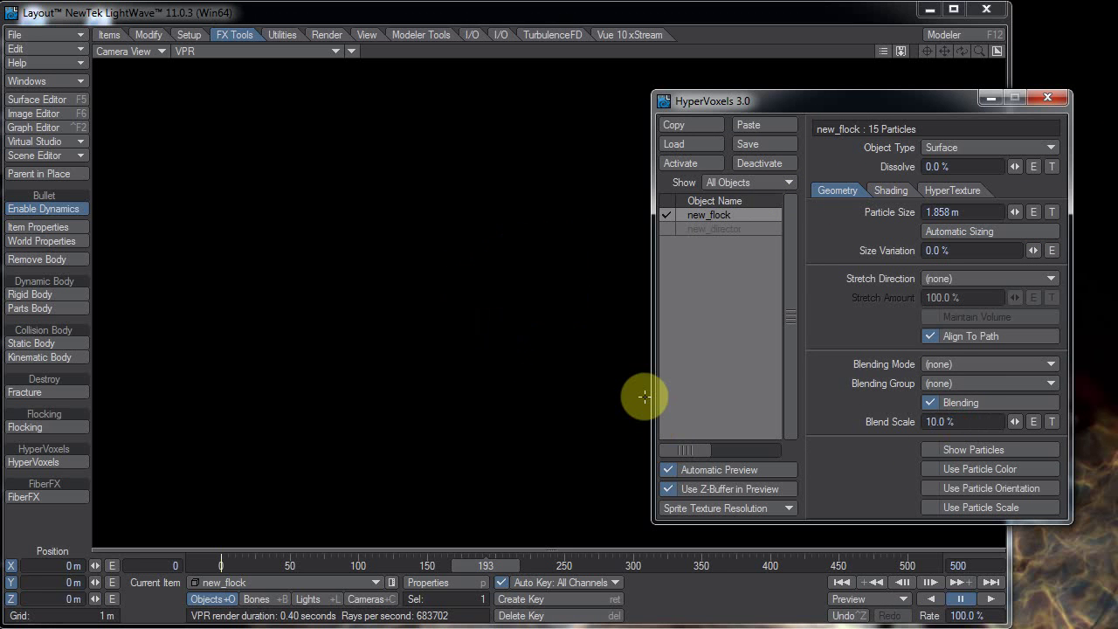
pyautogui.click(956, 423)
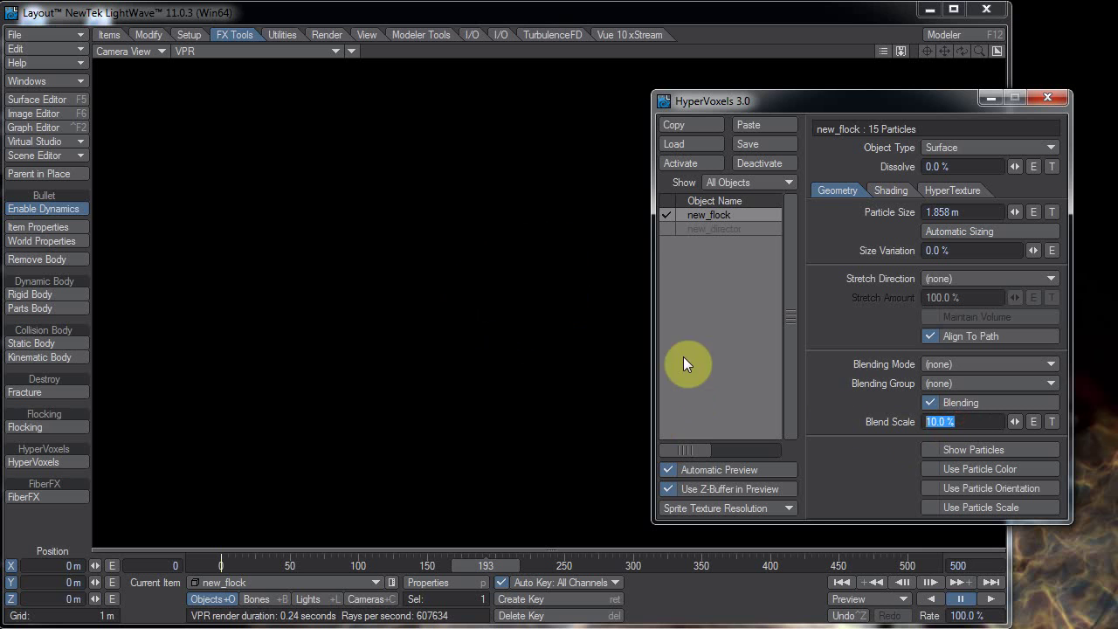
pyautogui.write('100')
pyautogui.press('Return')
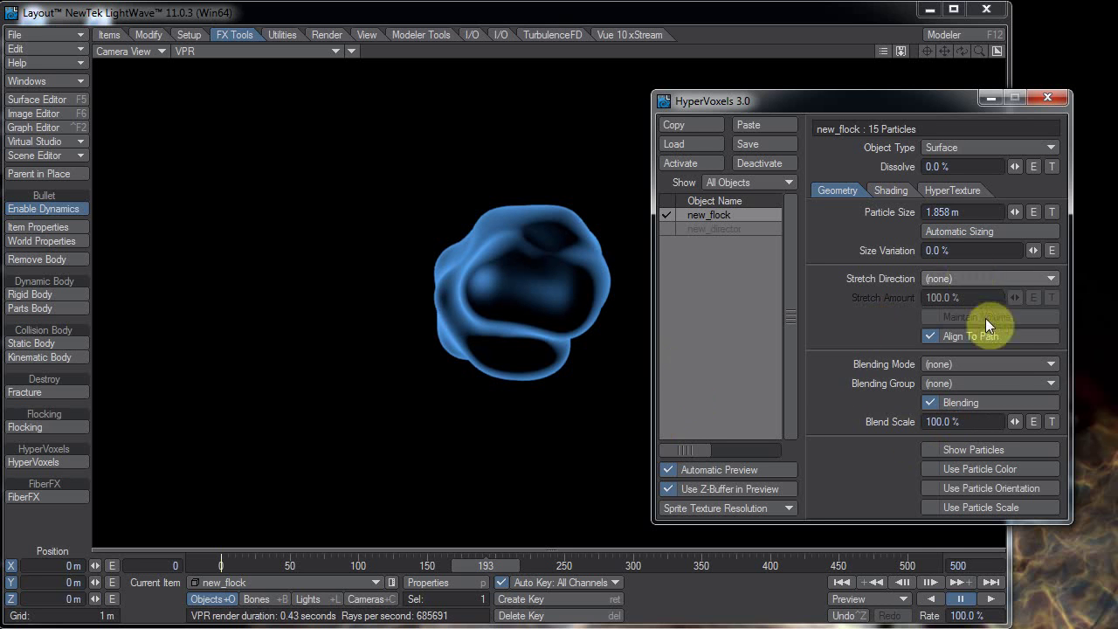
# - Adjust the new_flock blobs to a blend scale of 72% and a particle size of about 1.778 m, and play the animation
pyautogui.moveTo(1023, 212); pyautogui.dragTo(219, 215)
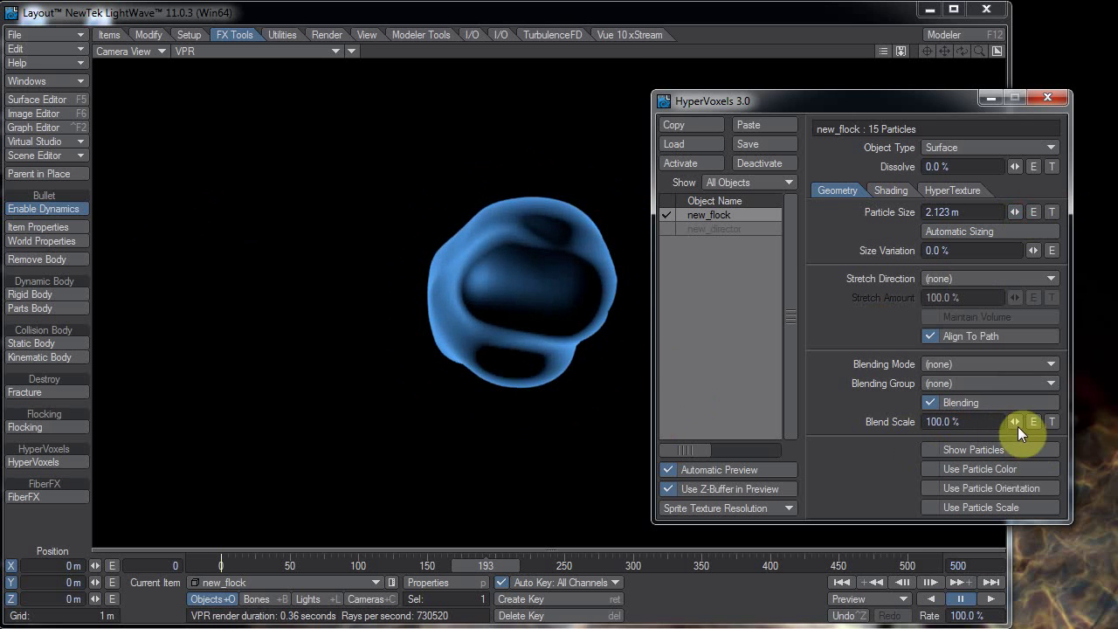
pyautogui.moveTo(1016, 423); pyautogui.dragTo(204, 202)
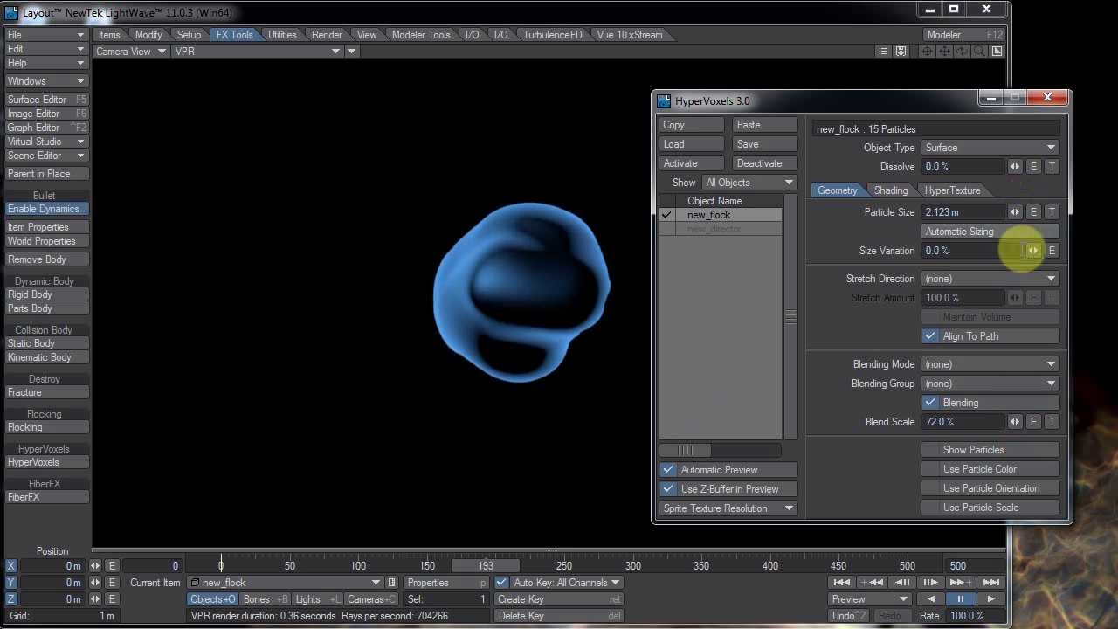
pyautogui.moveTo(1016, 211); pyautogui.dragTo(218, 216)
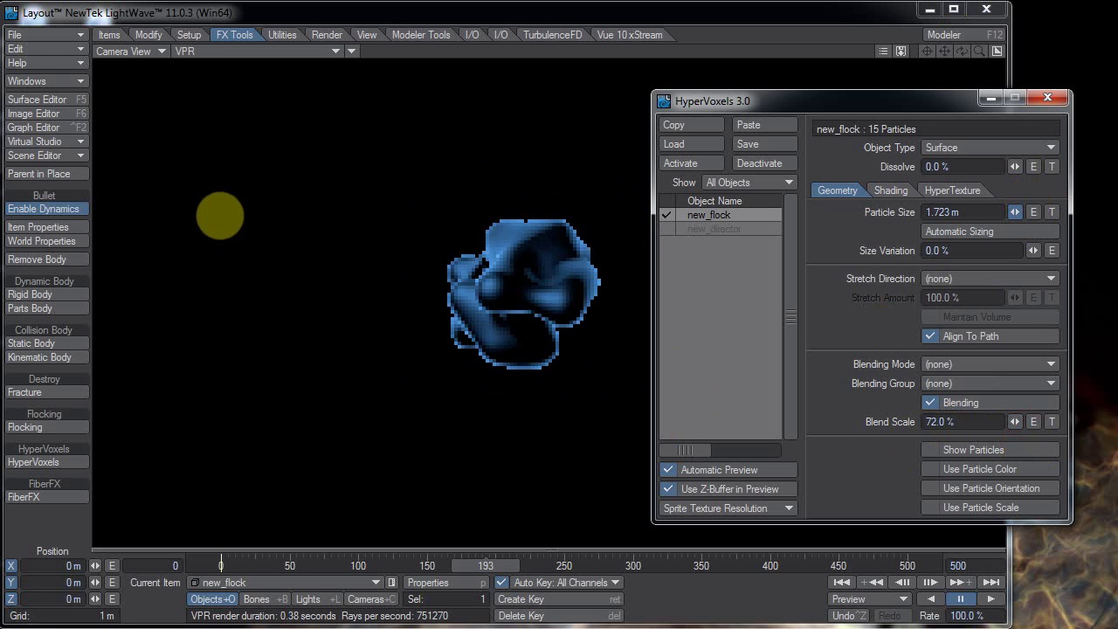
pyautogui.moveTo(219, 215); pyautogui.dragTo(203, 202)
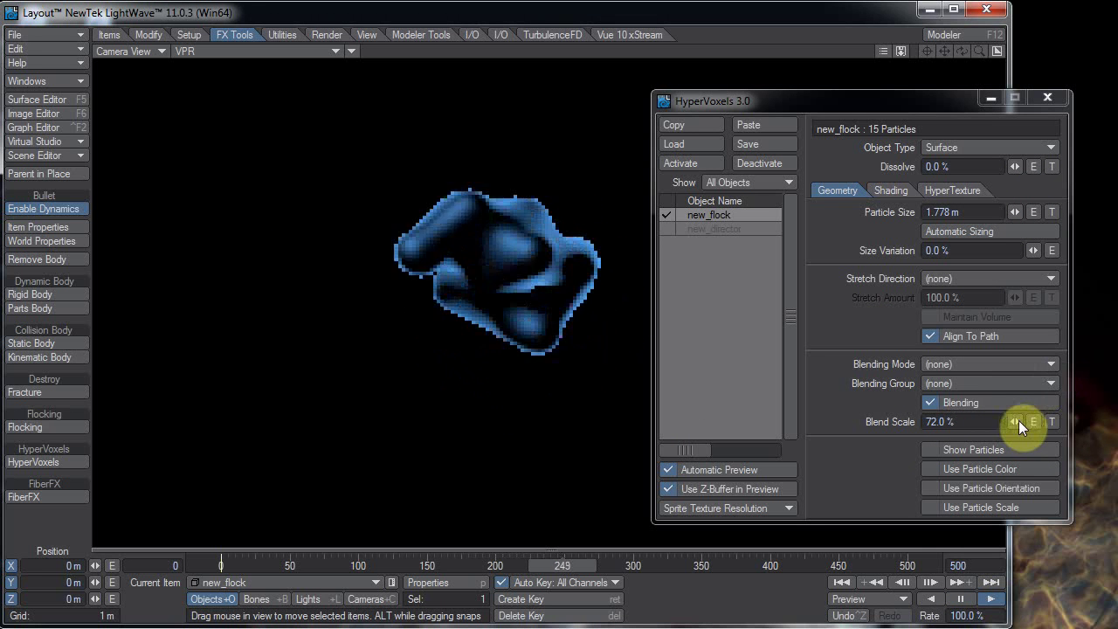
# - With the animation playing, raise the blend scale to 95.5% and enlarge the particle size to about 2.273 m
pyautogui.moveTo(1016, 422); pyautogui.dragTo(204, 202)
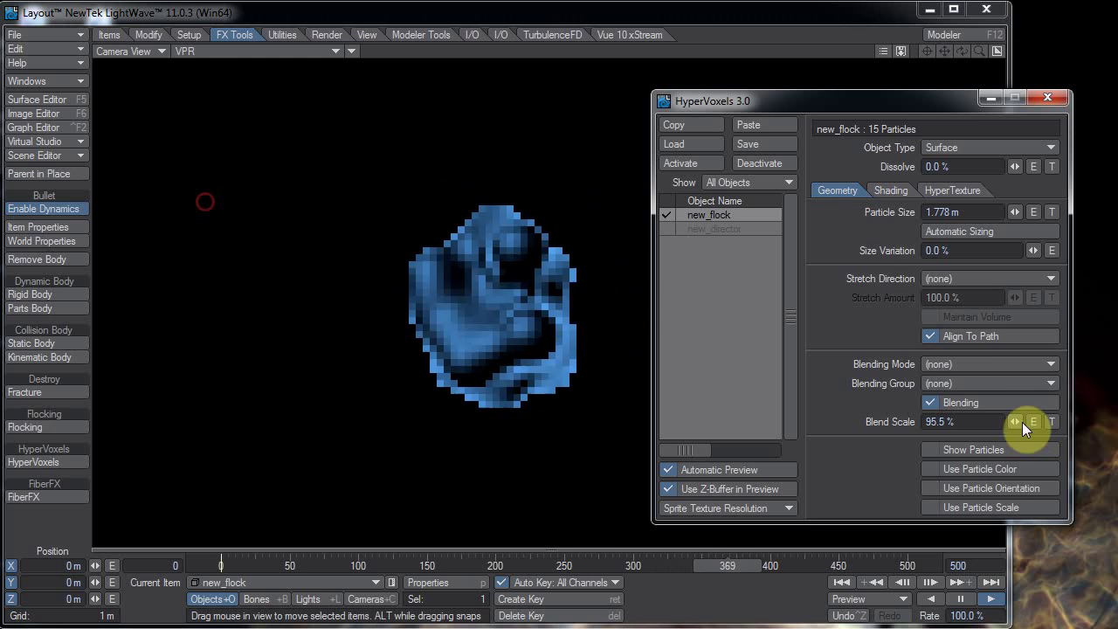
pyautogui.moveTo(1016, 216); pyautogui.dragTo(204, 202)
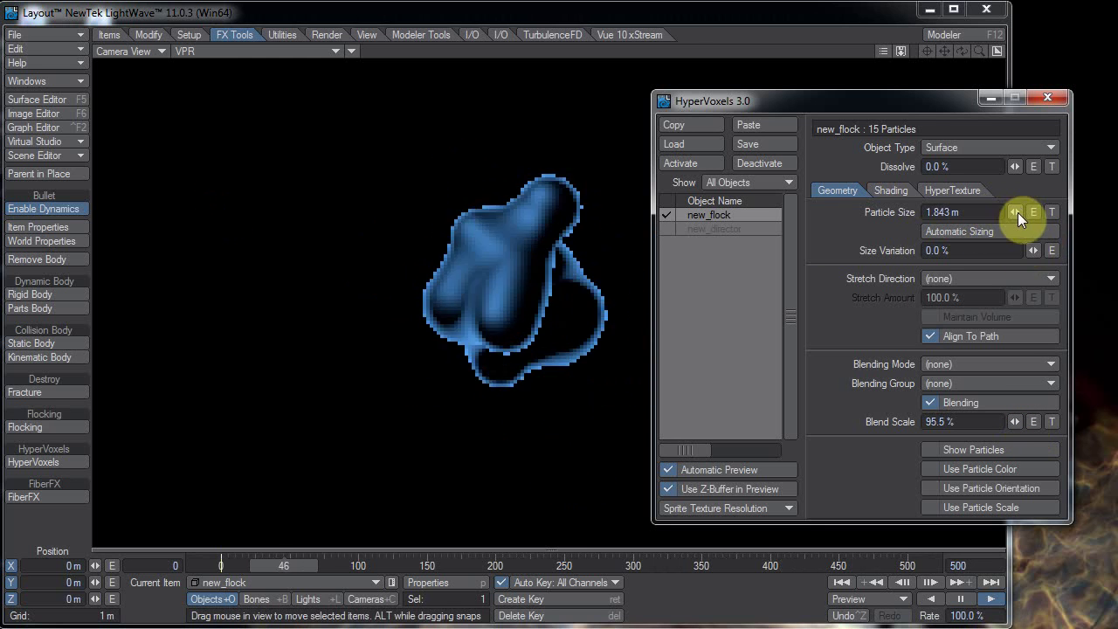
pyautogui.moveTo(1018, 212); pyautogui.dragTo(204, 202)
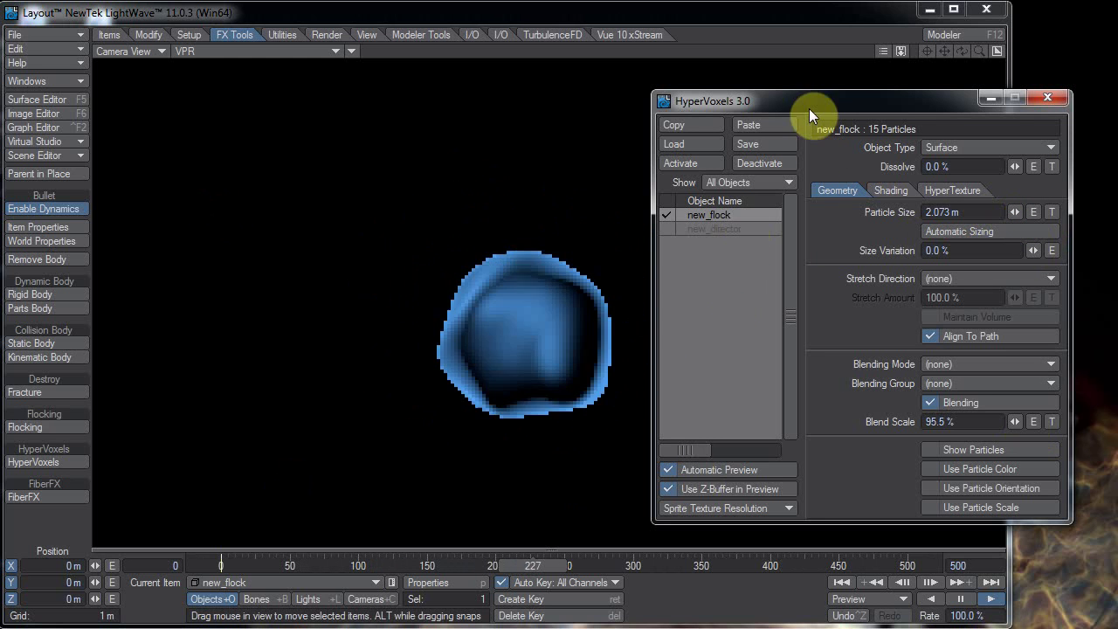
pyautogui.moveTo(809, 108); pyautogui.dragTo(849, 102)
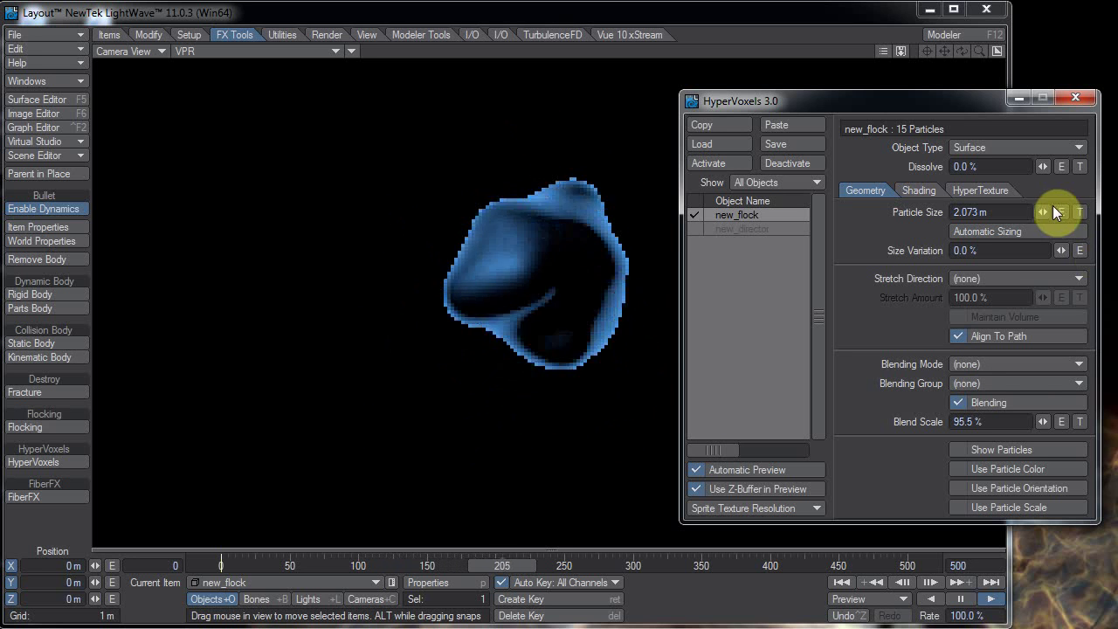
pyautogui.moveTo(1051, 209)
pyautogui.mouseDown()
pyautogui.moveTo(220, 210)
pyautogui.moveTo(1035, 223)
pyautogui.mouseUp()
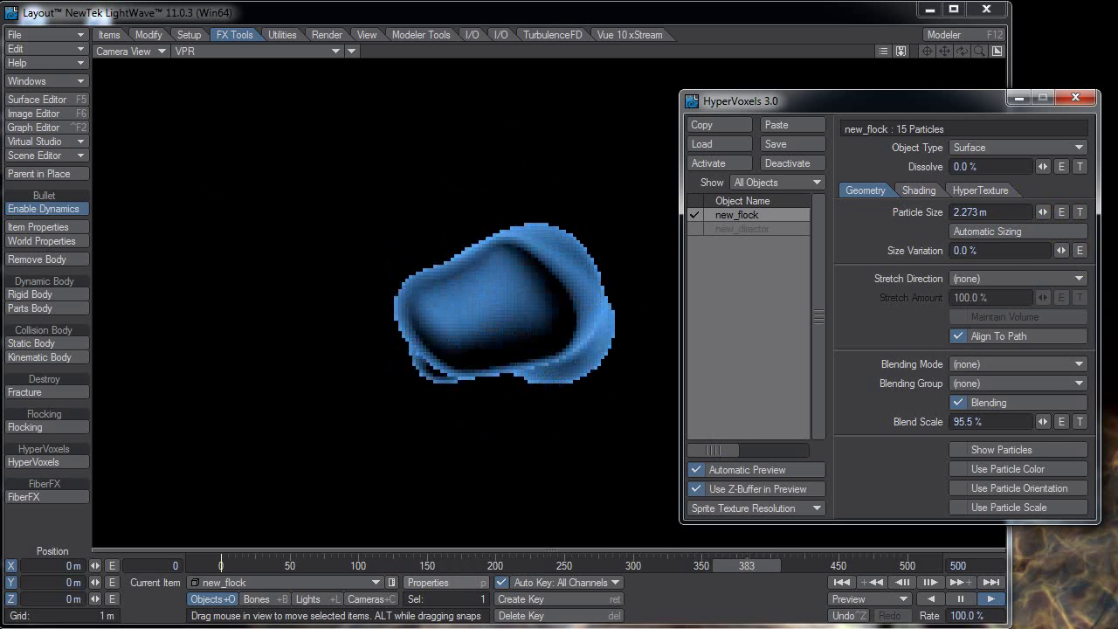
# - Switch to Firefox and show the already open Liberty3D.com home page
pyautogui.hotkey('alt', 'Tab')
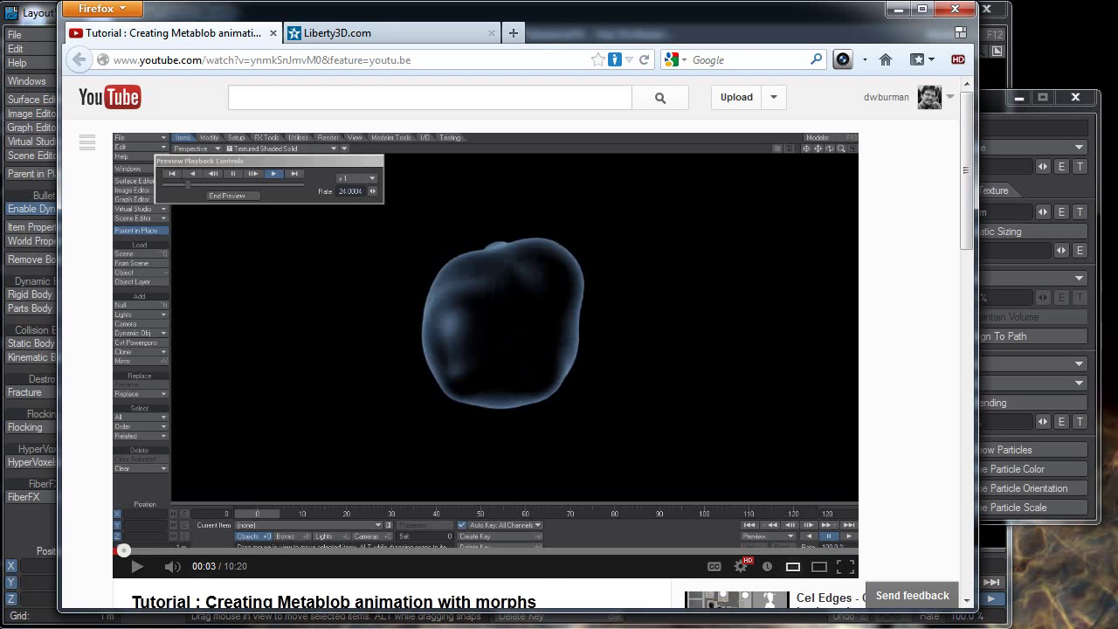
pyautogui.click(395, 34)
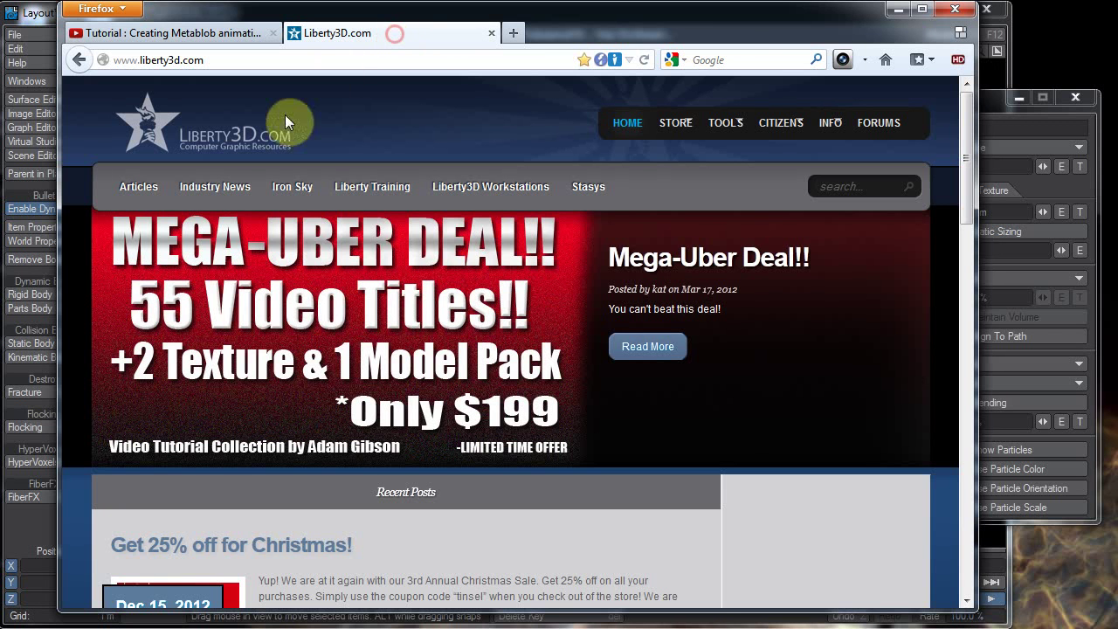